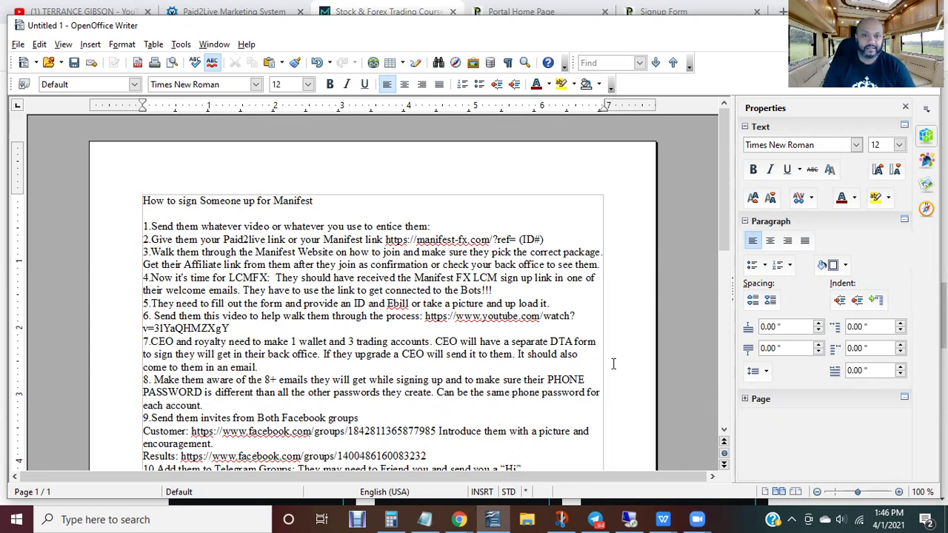
Switch to Chrome and review the employment, financial and document upload sections of the LCM-FX signup form
key(alt+Tab)
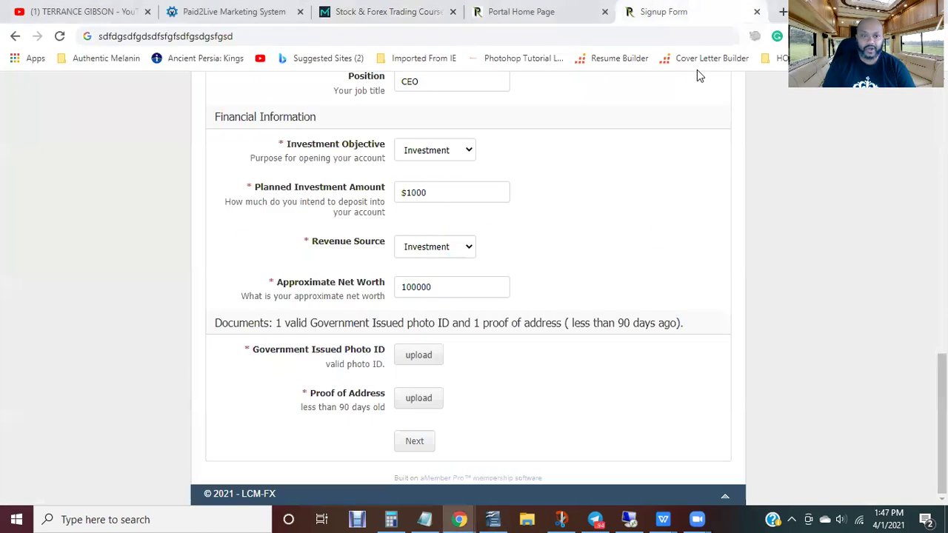
scroll(522, 237, up, 10)
scroll(531, 245, up, 2)
scroll(530, 245, down, 4)
scroll(530, 244, up, 2)
scroll(530, 243, up, 3)
scroll(533, 248, down, 10)
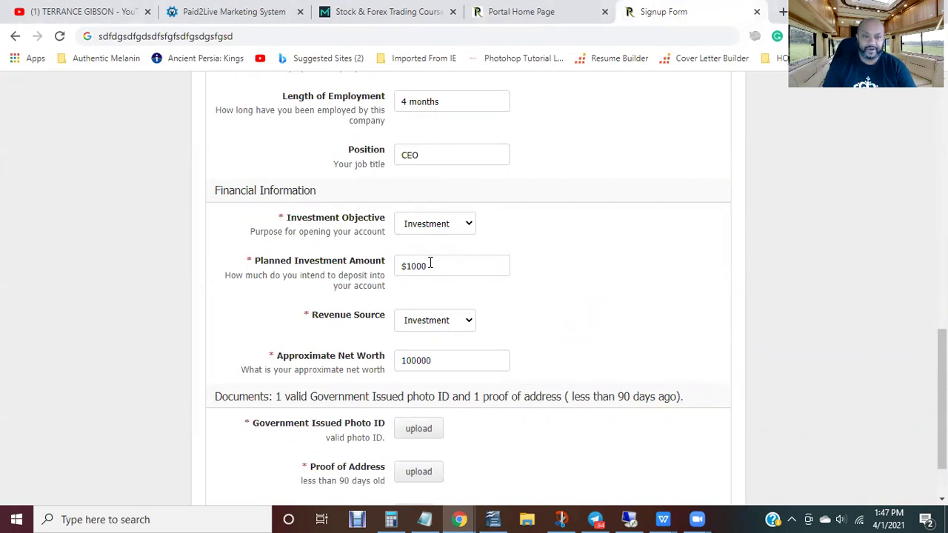
scroll(471, 444, down, 2)
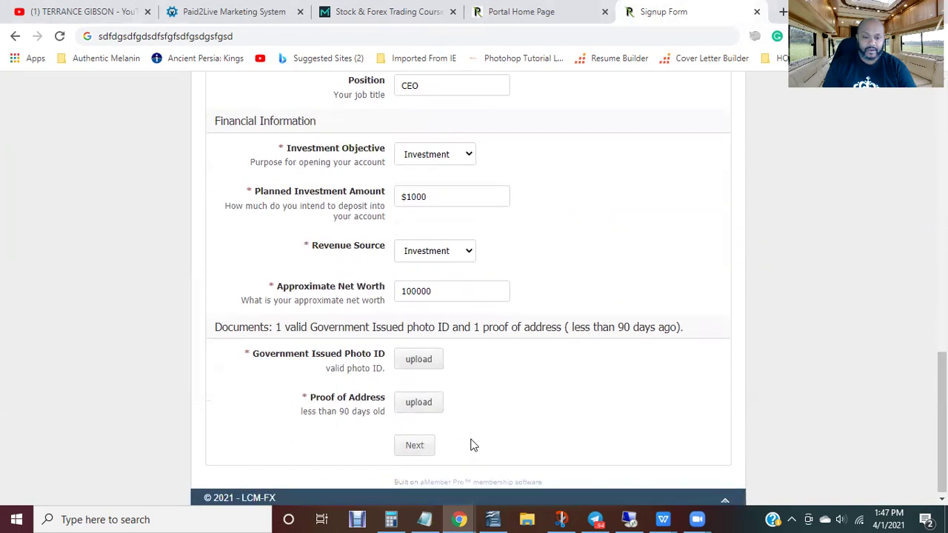
scroll(440, 363, up, 3)
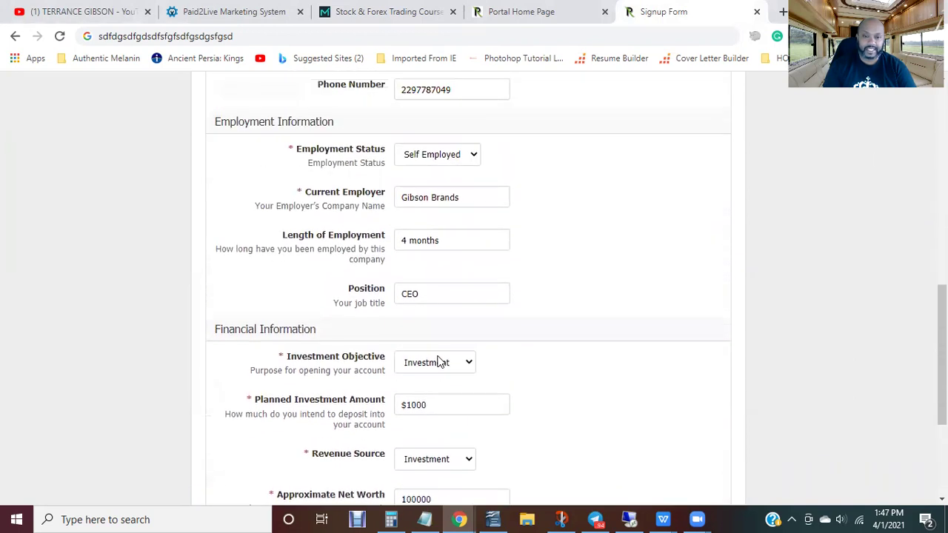
scroll(428, 154, down, 2)
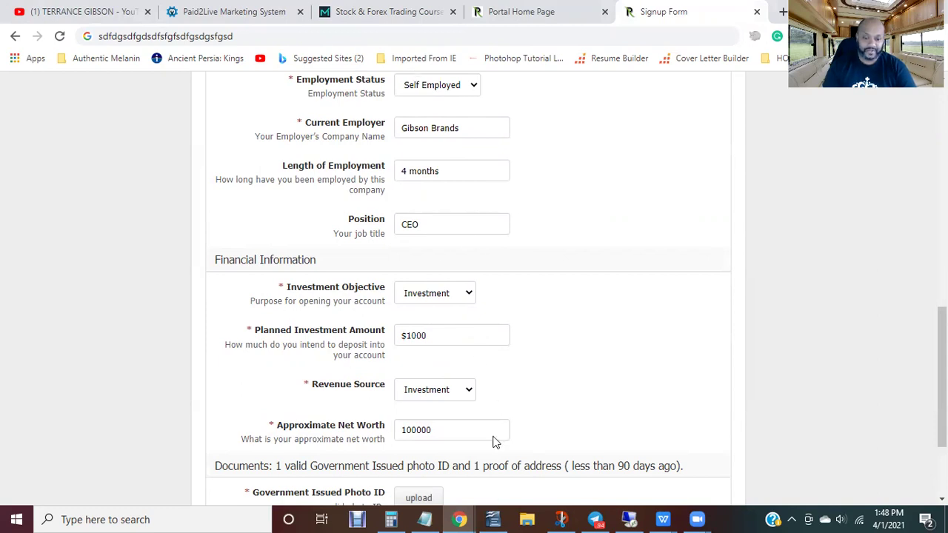
scroll(489, 414, down, 2)
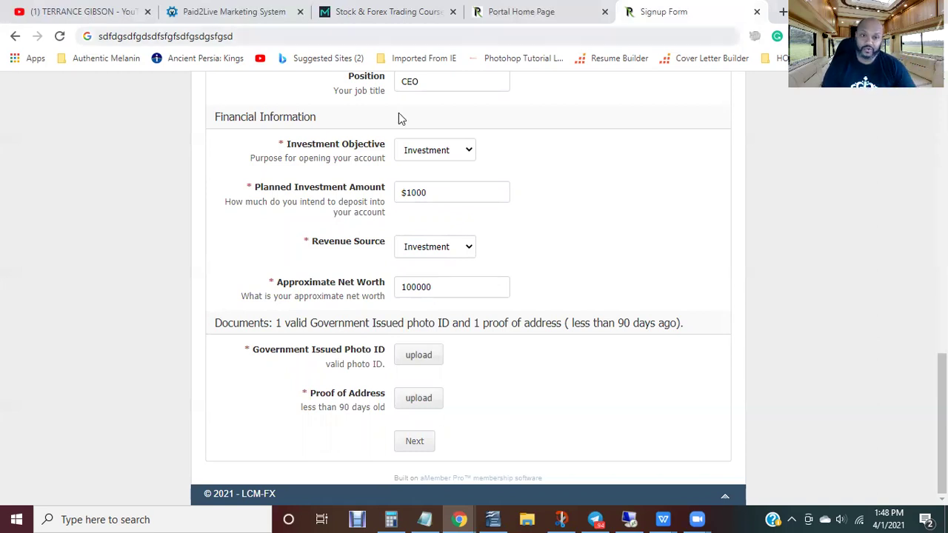
Switch to OpenOffice Writer and check the numbered Manifest sign-up instructions
click(492, 520)
scroll(176, 345, down, 1)
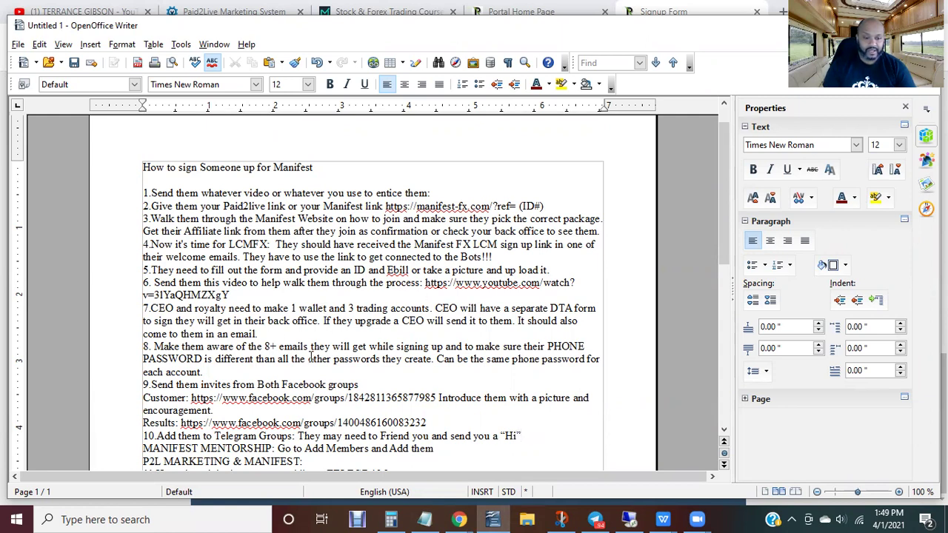
scroll(355, 244, up, 1)
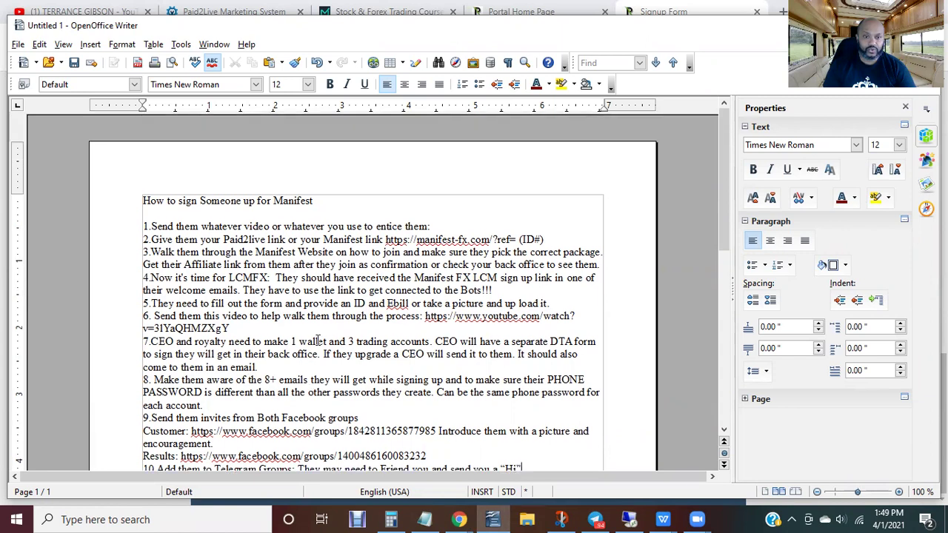
Return to Chrome and bring up the LCM-FX Portal Home Page
key(alt+Tab)
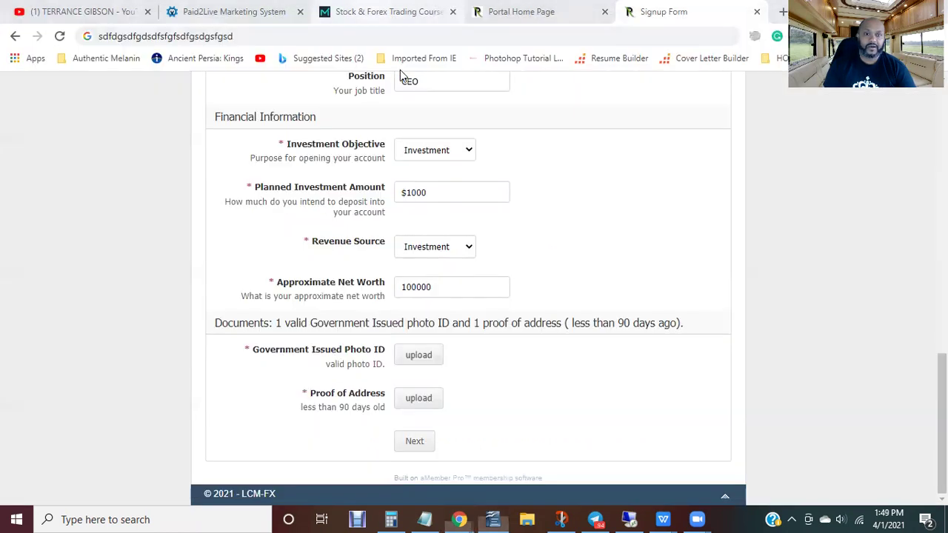
key(ctrl+Tab)
key(ctrl+Tab)
key(ctrl+Tab)
key(ctrl+Tab)
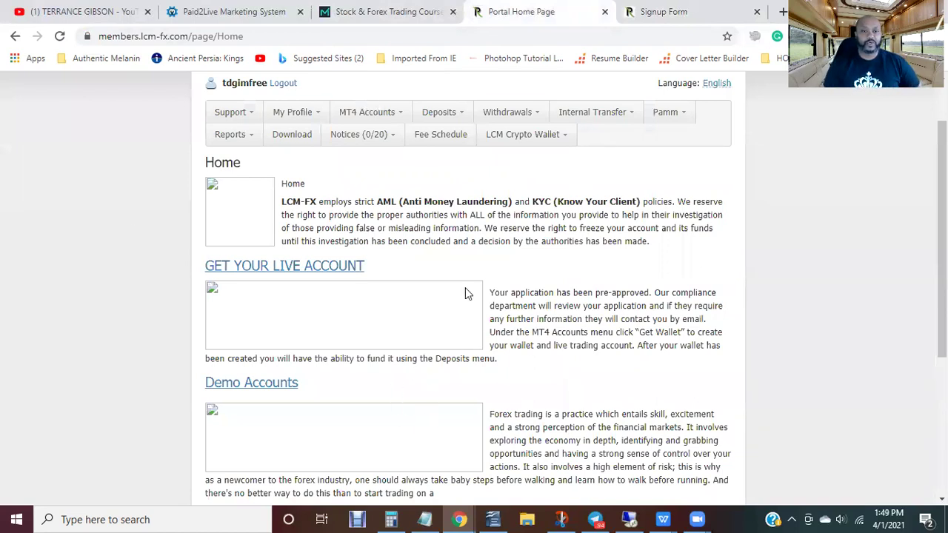
Open the application form for a new live MT4 account
click(544, 136)
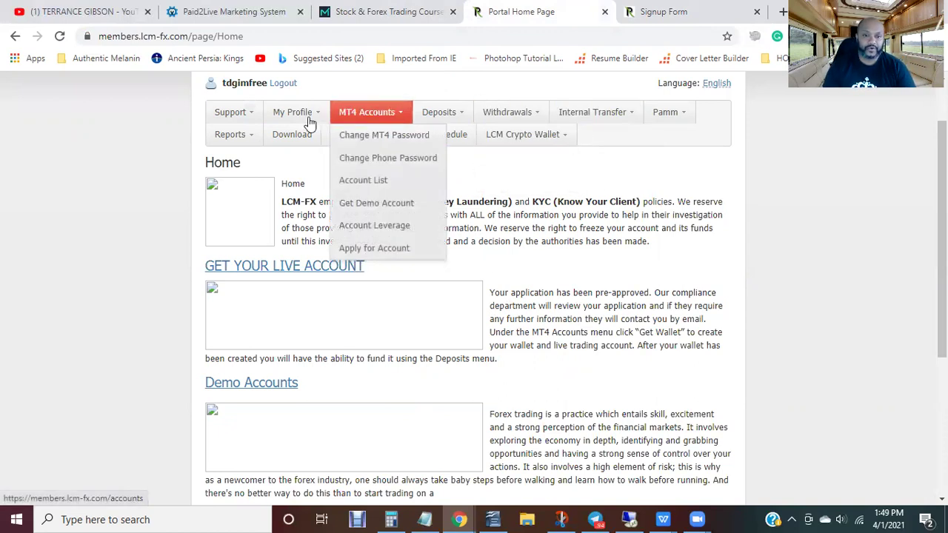
mouse_move(360, 111)
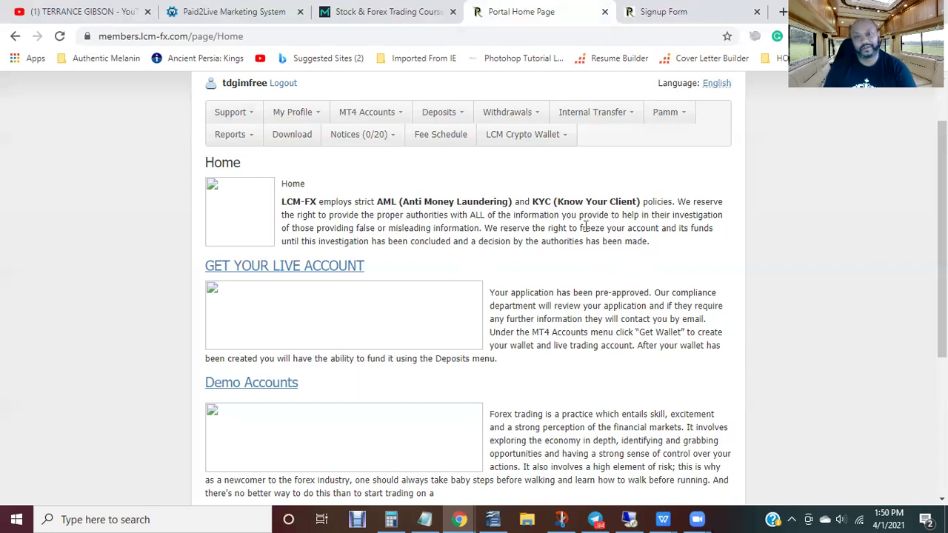
click(374, 113)
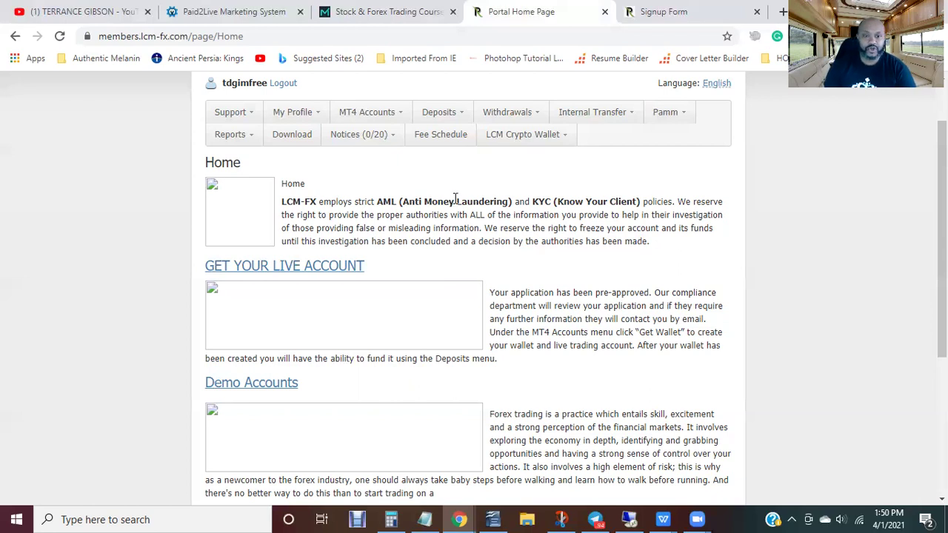
mouse_move(384, 116)
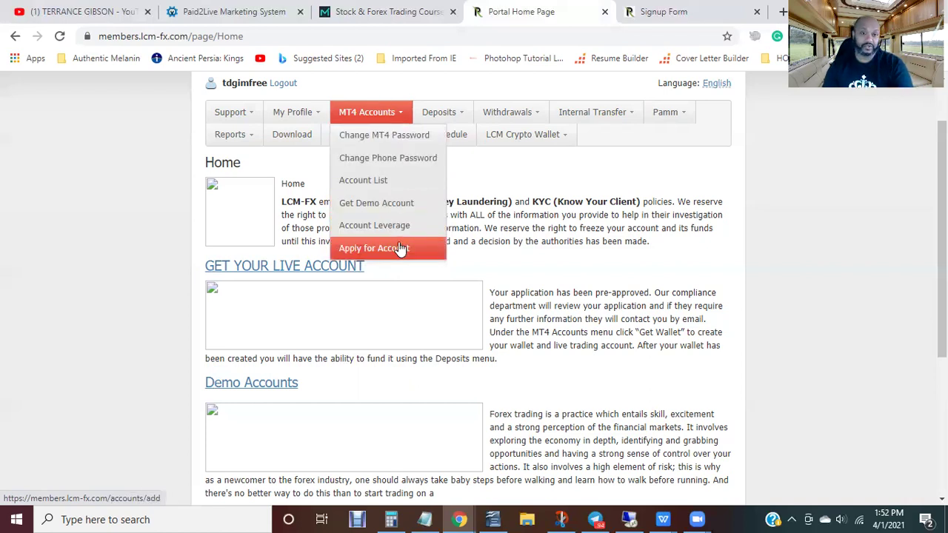
click(400, 249)
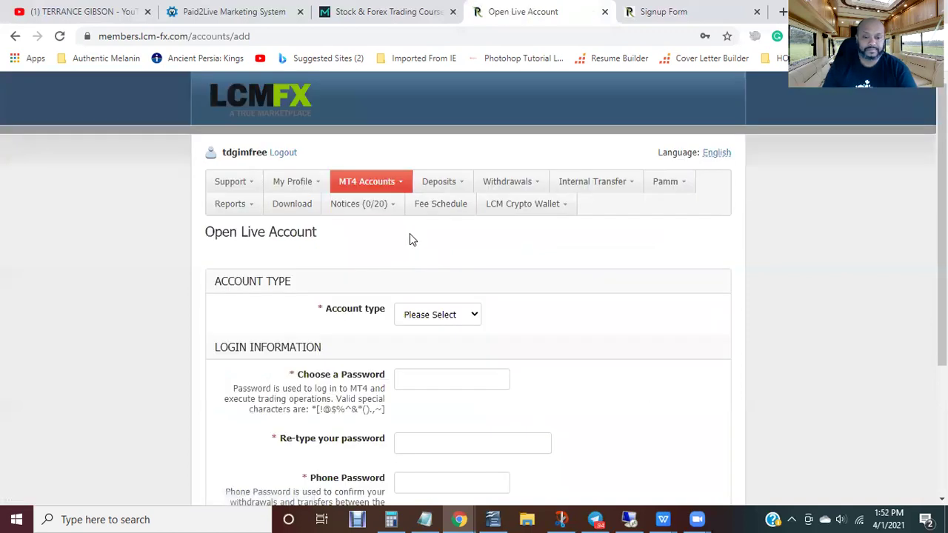
Set the account type of the new live account to Trading (USD)
scroll(428, 301, down, 2)
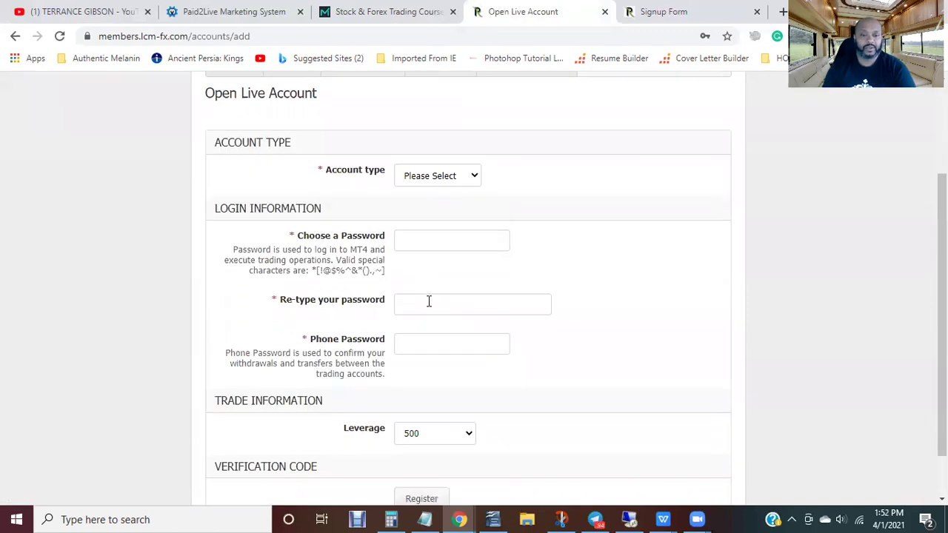
click(433, 178)
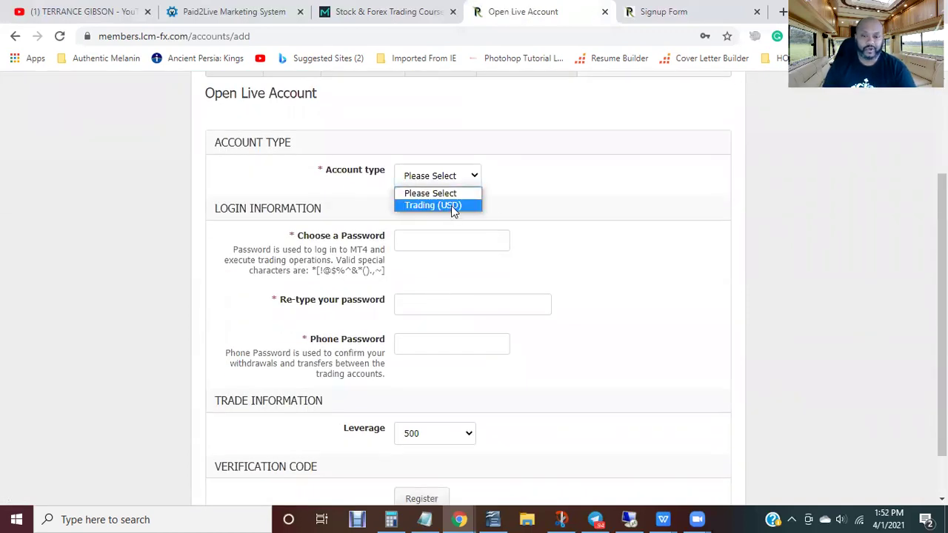
click(451, 205)
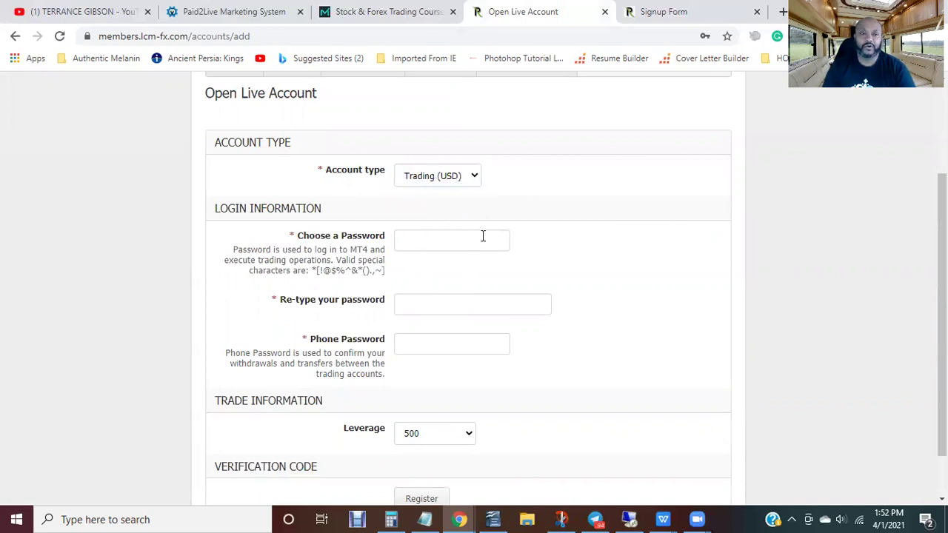
Highlight the Phone Password label and its description in the login information section
scroll(338, 150, up, 1)
mouse_move(230, 115)
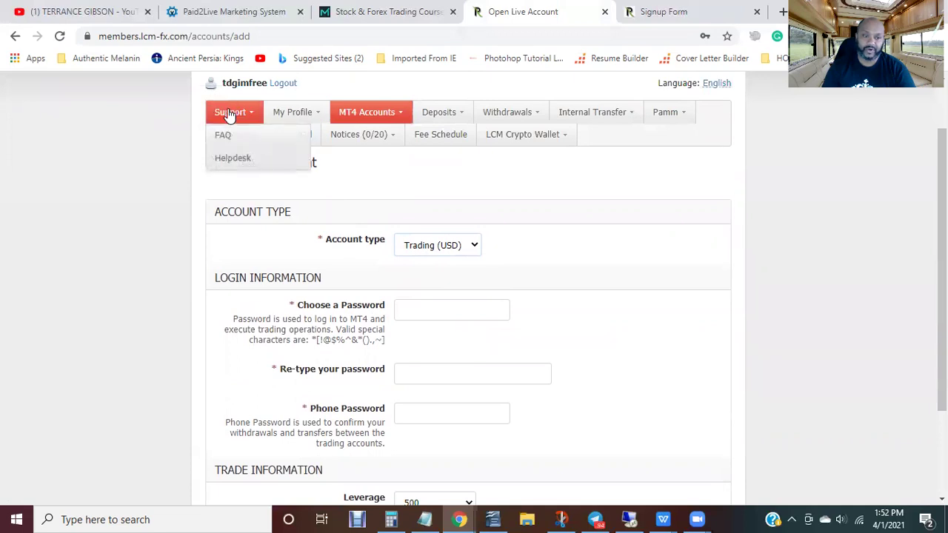
scroll(426, 230, down, 2)
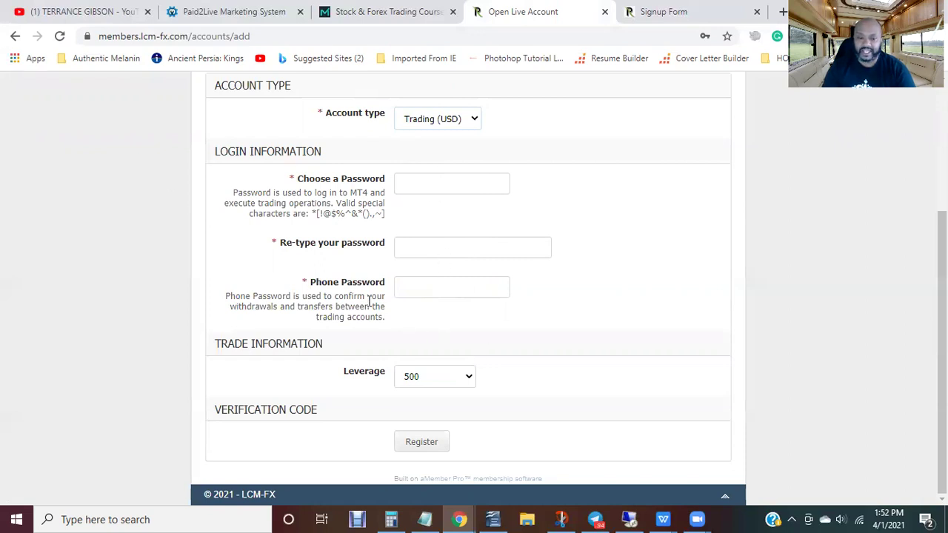
drag(304, 282, 473, 296)
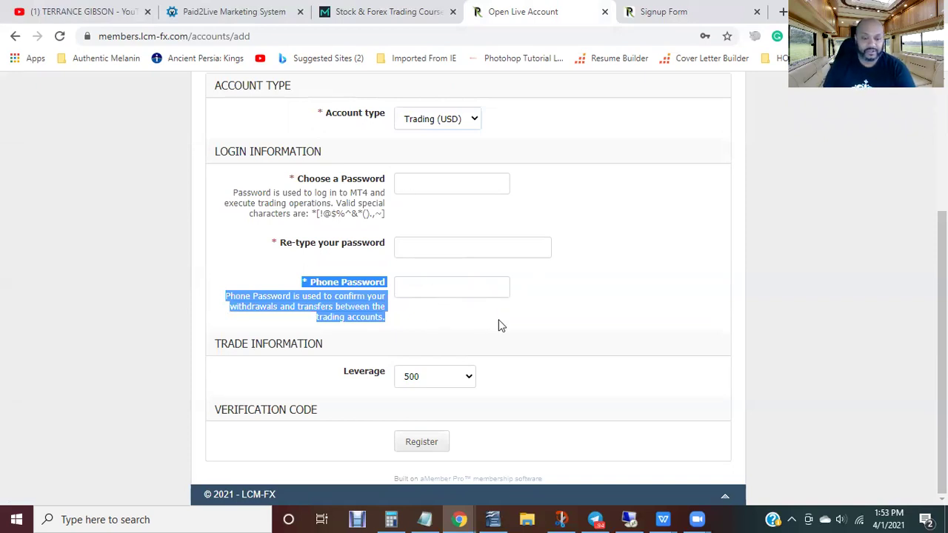
Change the account's leverage to 300 and set it back to 500
click(471, 380)
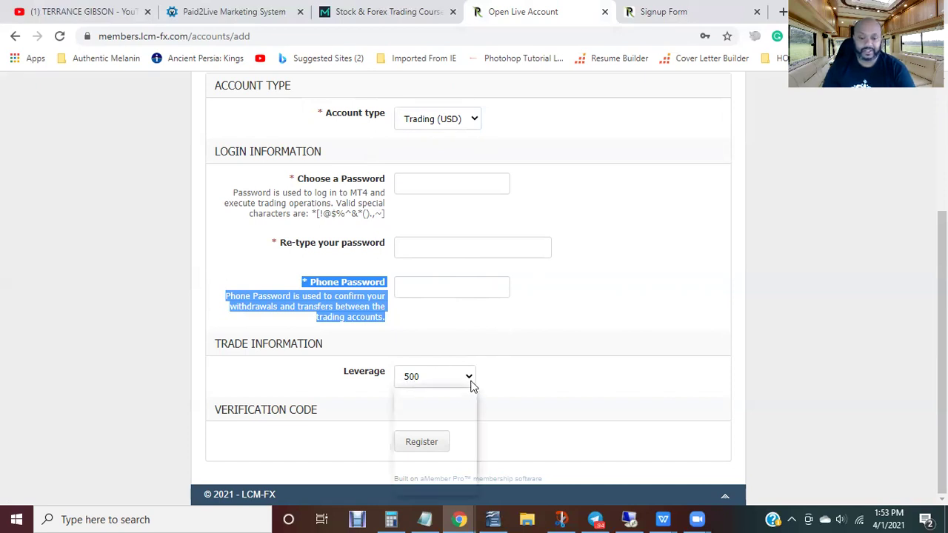
click(443, 483)
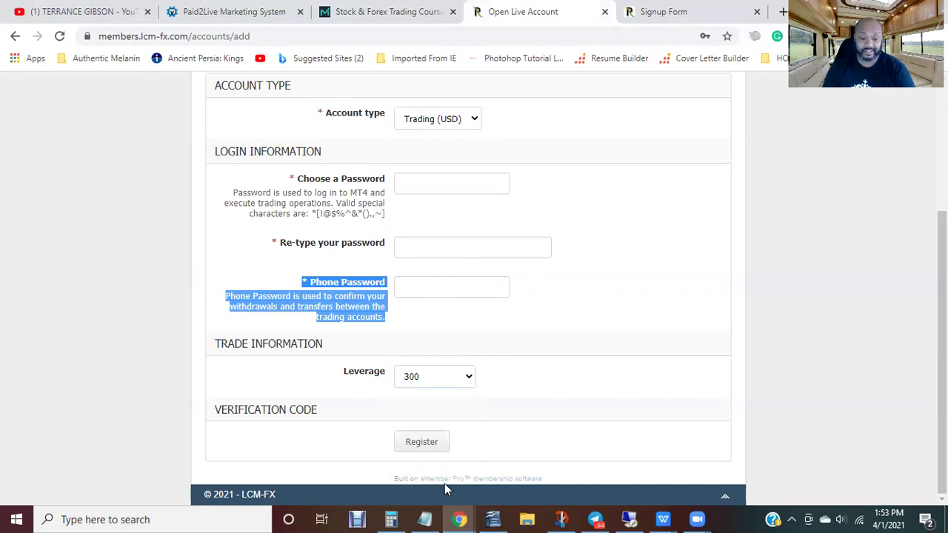
click(465, 384)
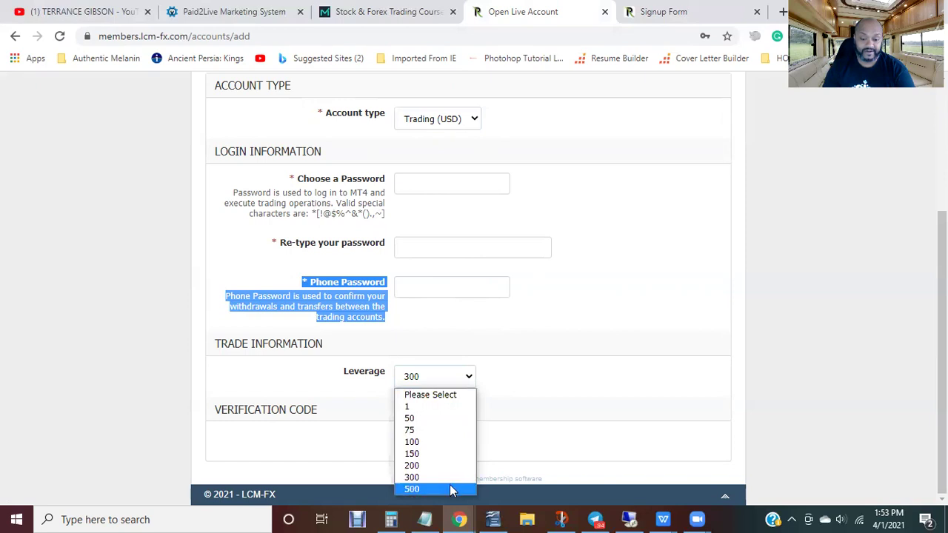
click(450, 487)
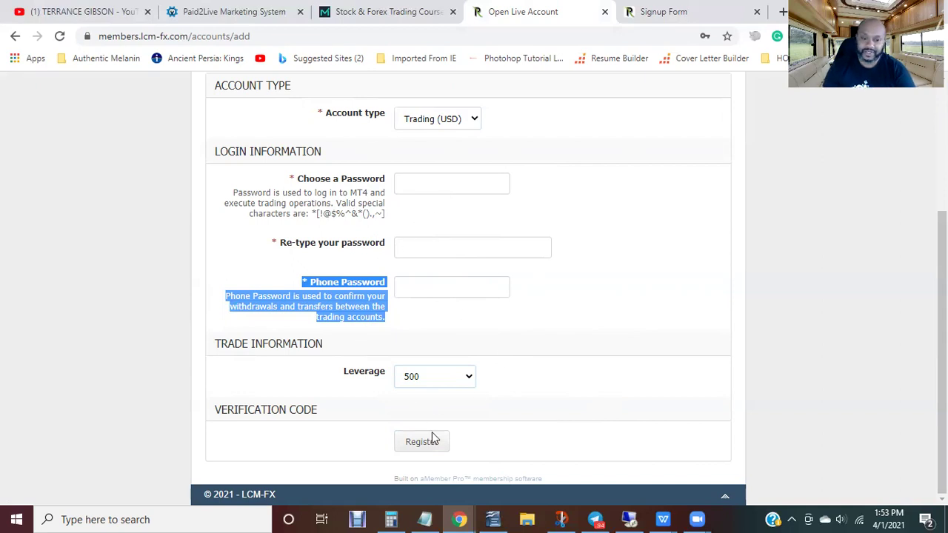
Leave the account application and open the form for making a deposit
scroll(455, 184, up, 2)
mouse_move(365, 121)
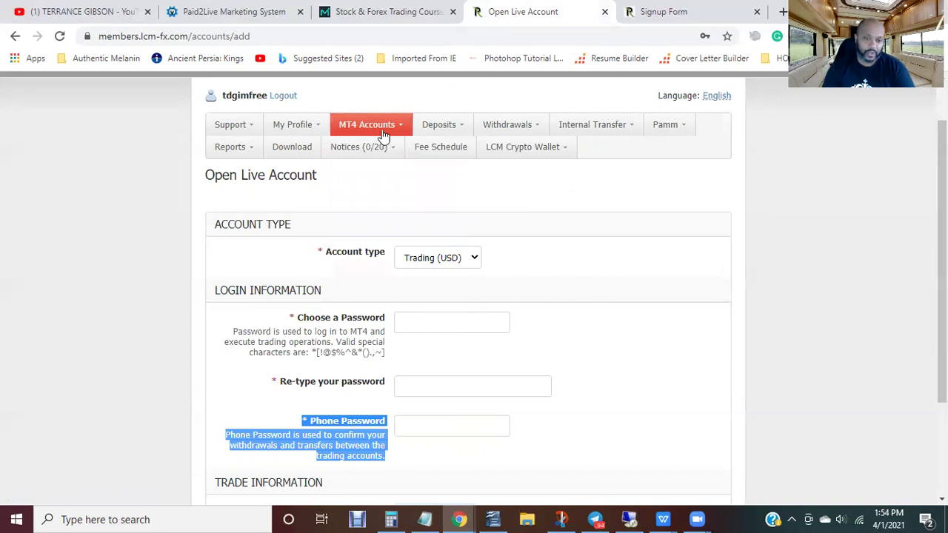
mouse_move(446, 128)
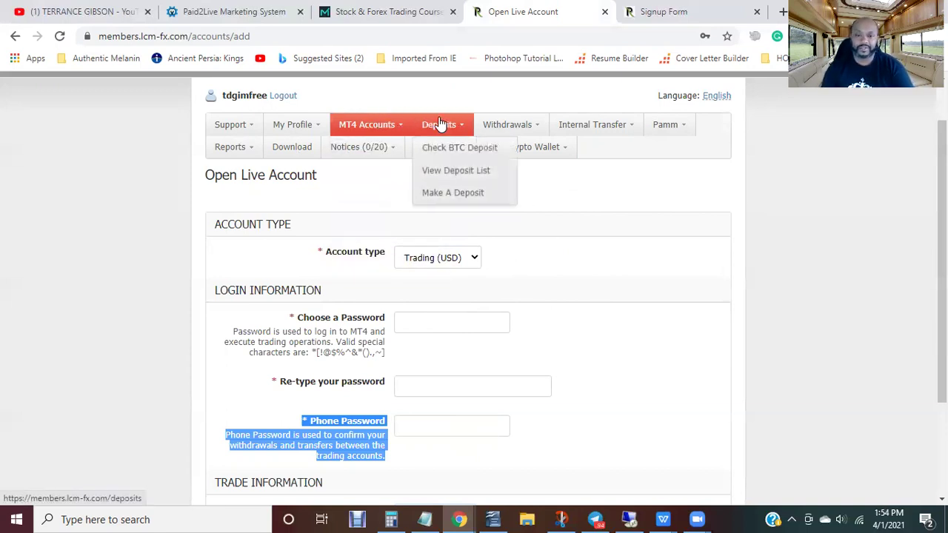
click(445, 202)
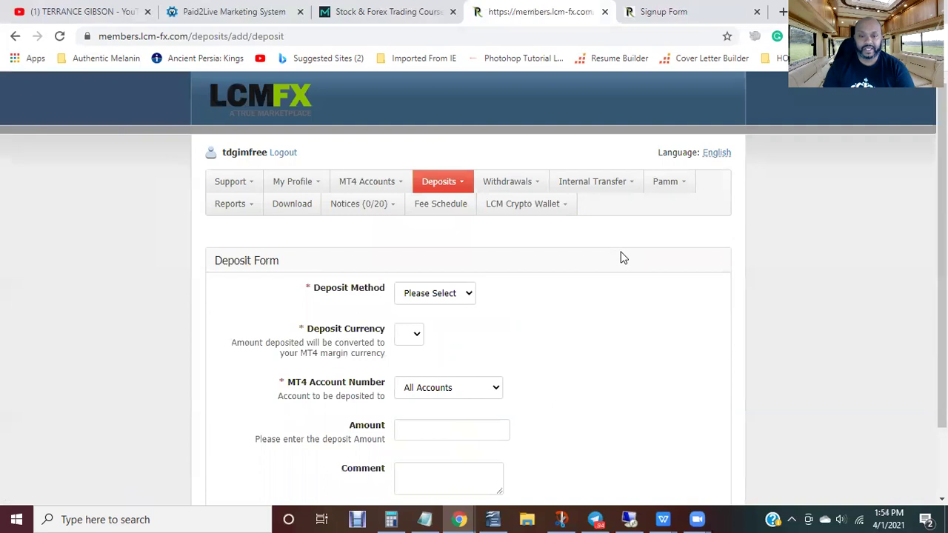
Set the deposit method to WireTransfer and the deposit currency to Trading USD
scroll(622, 259, down, 2)
mouse_move(443, 115)
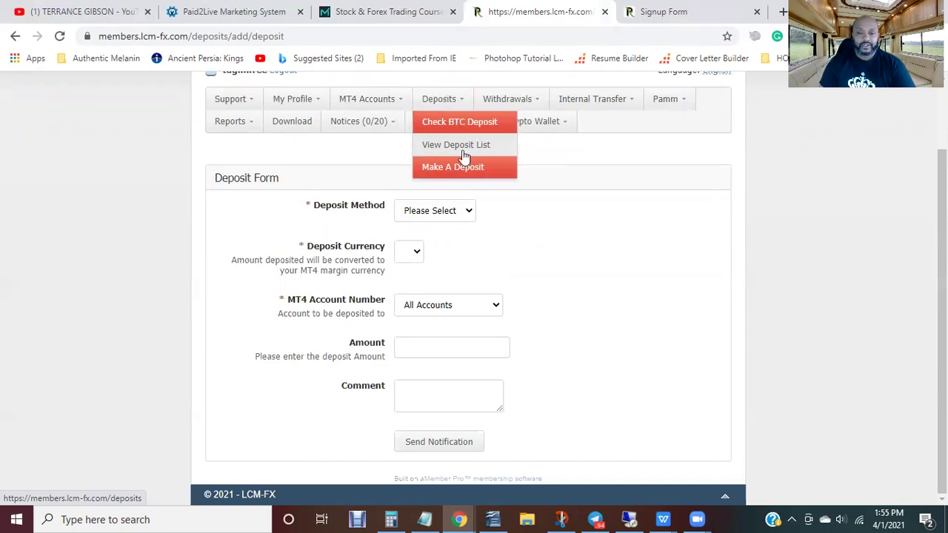
click(473, 212)
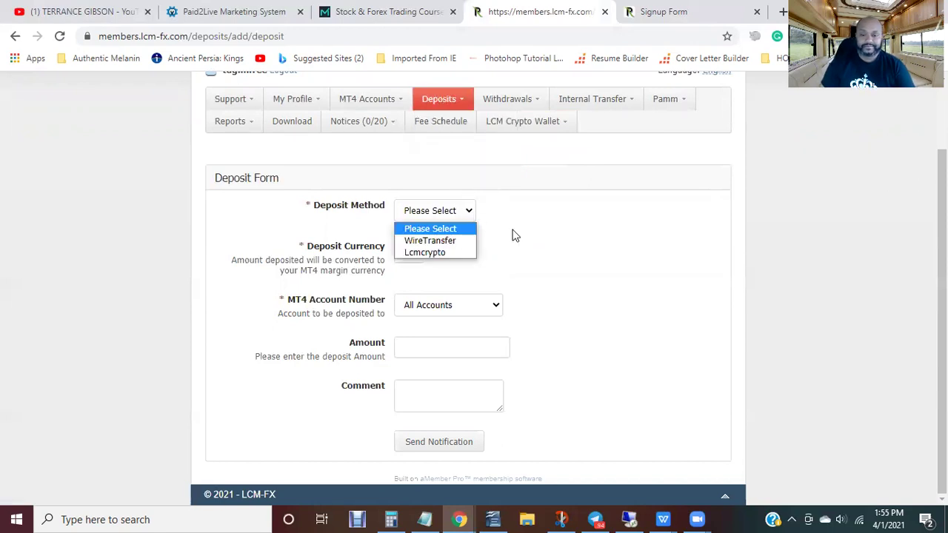
click(457, 243)
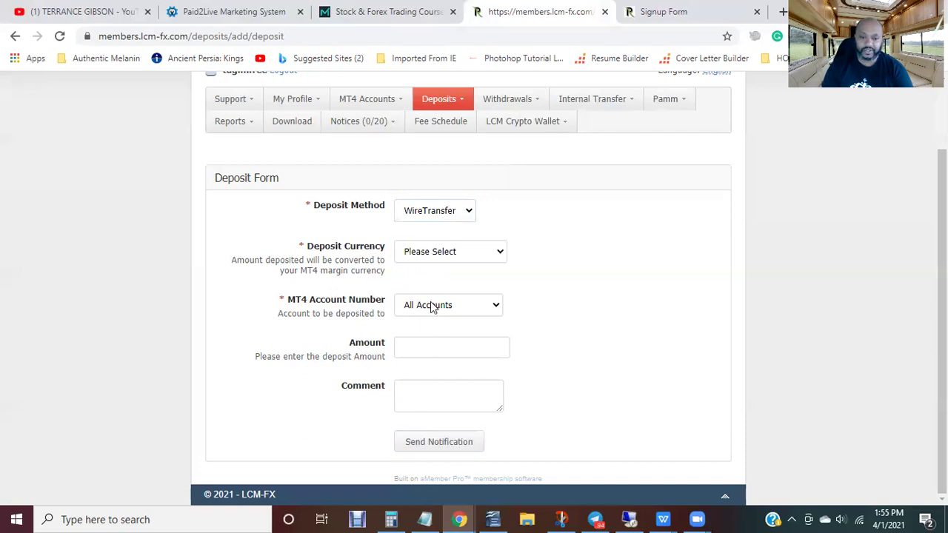
click(469, 253)
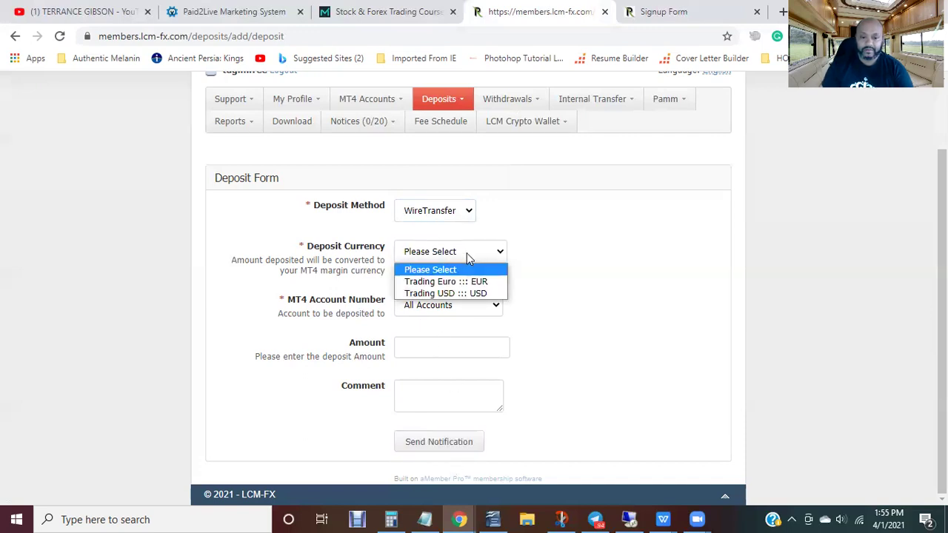
click(469, 295)
Choose the USD trading account as the MT4 account to deposit to, leaving the amount blank
click(454, 305)
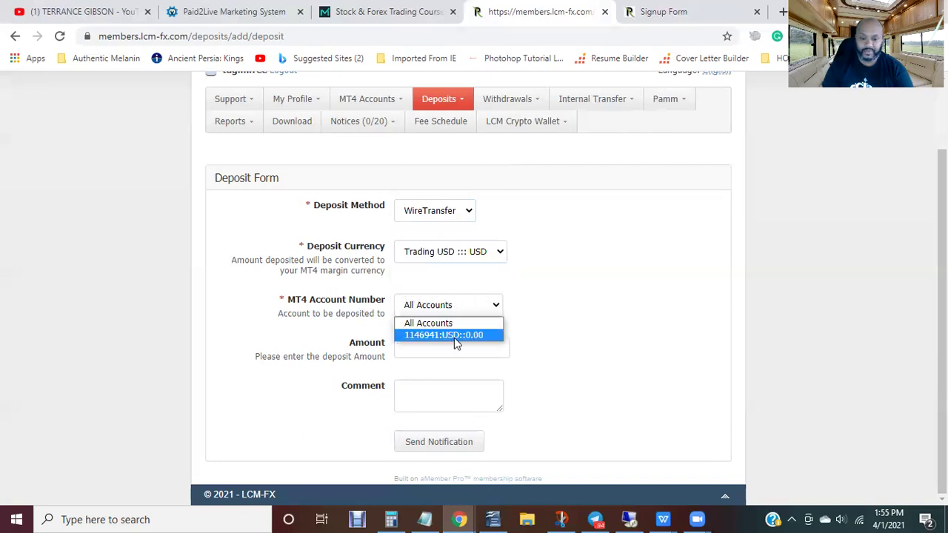
click(448, 335)
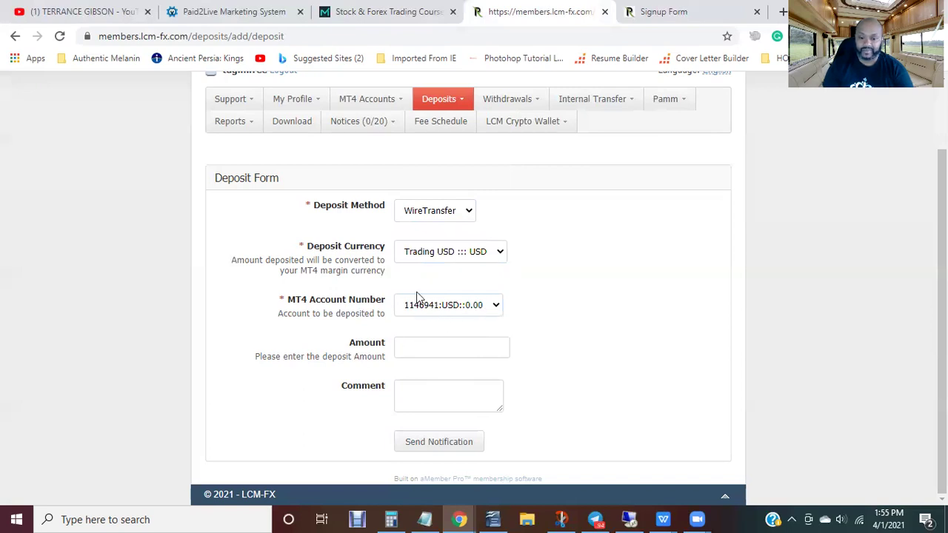
click(466, 352)
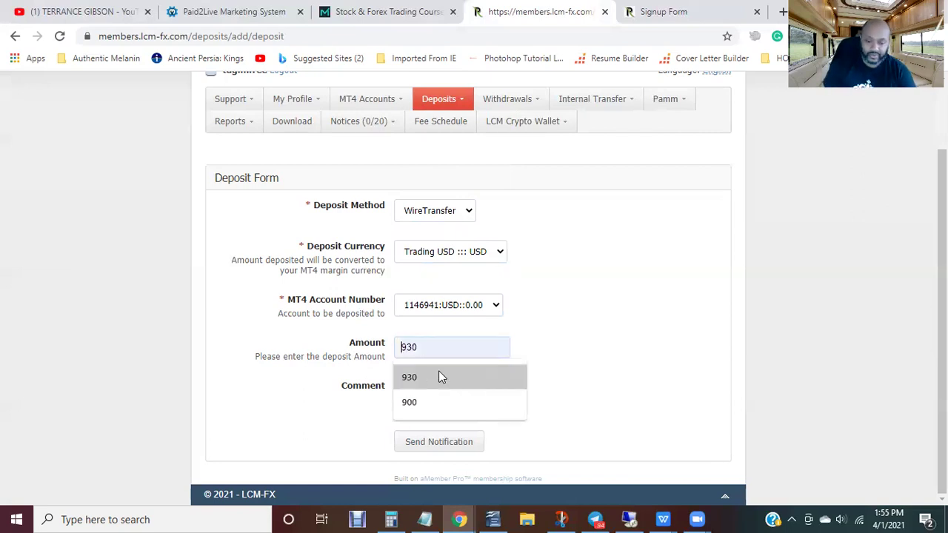
click(576, 335)
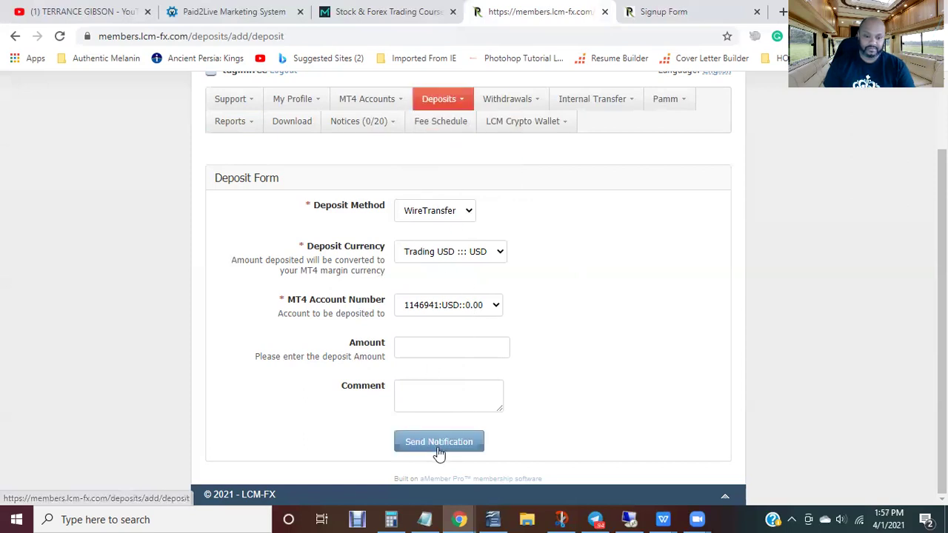
Change the deposit method to Lcmcrypto and the deposit currency to Trading BTC, leaving the amount blank
click(460, 220)
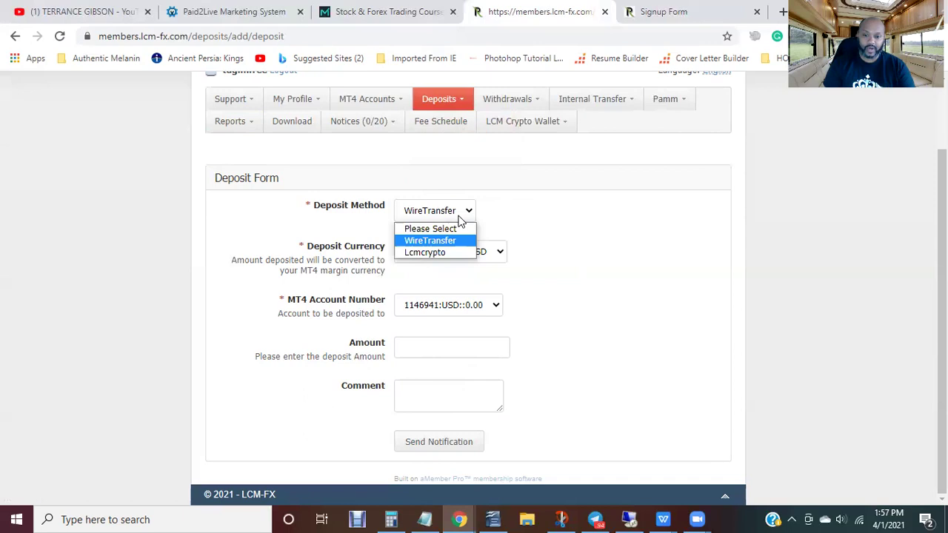
click(461, 249)
scroll(455, 222, down, 1)
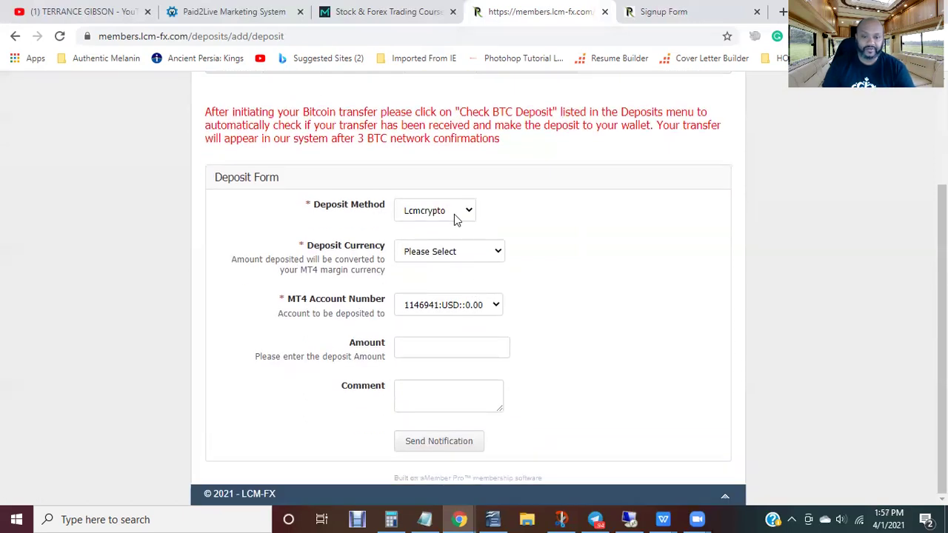
click(471, 258)
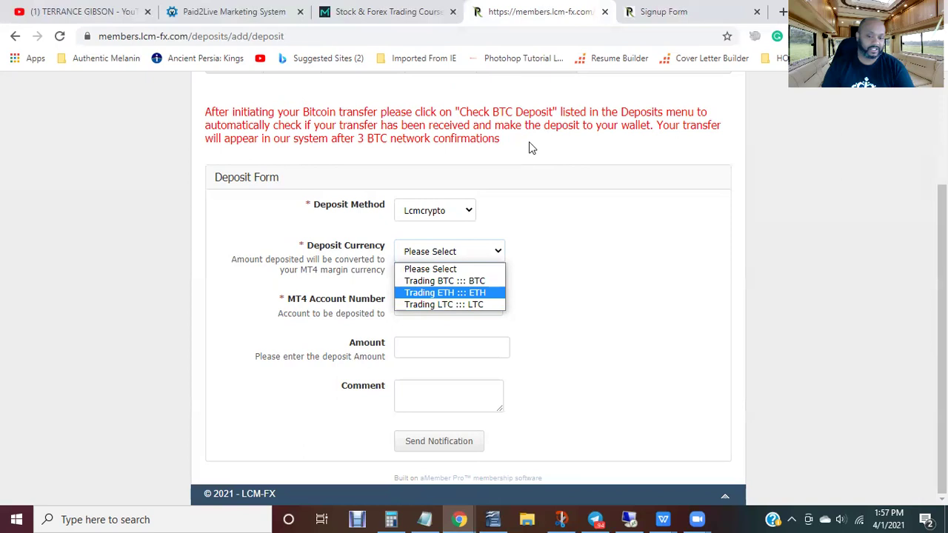
click(451, 280)
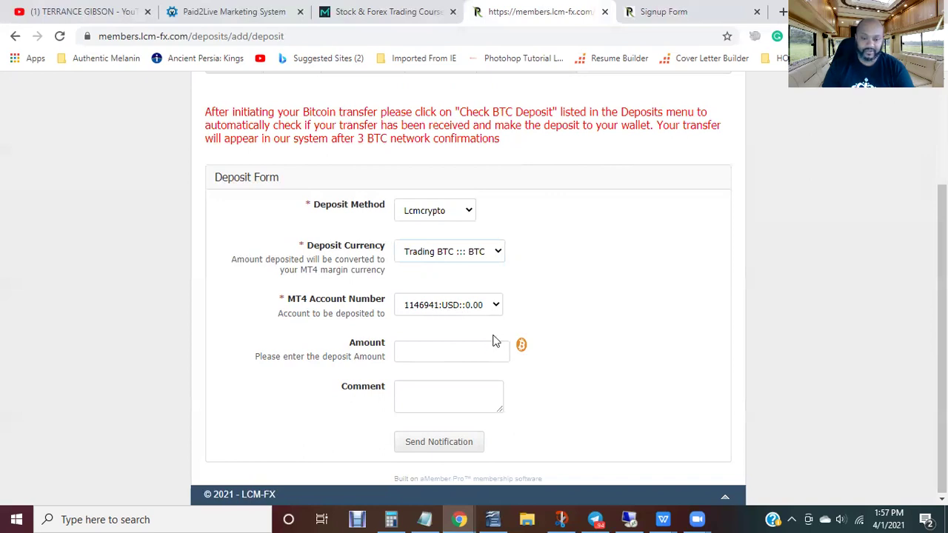
click(477, 362)
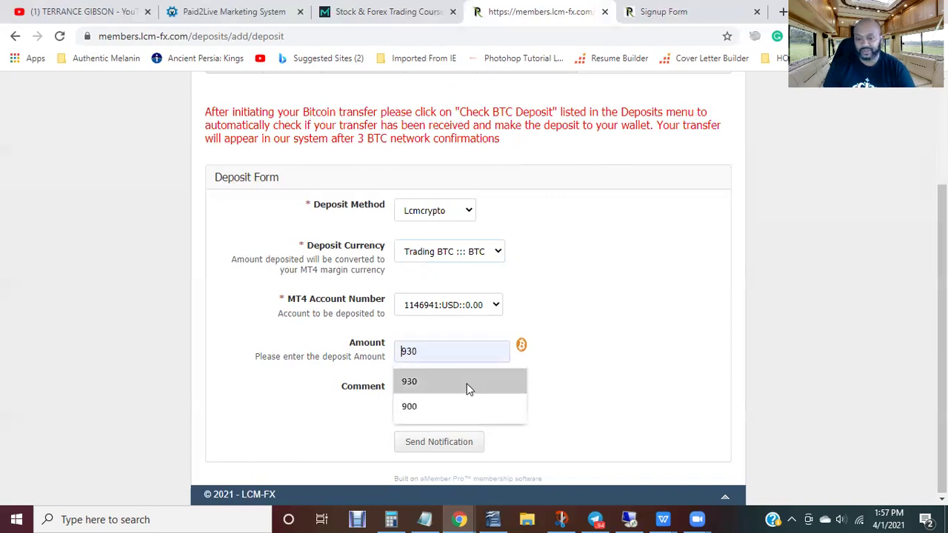
click(563, 386)
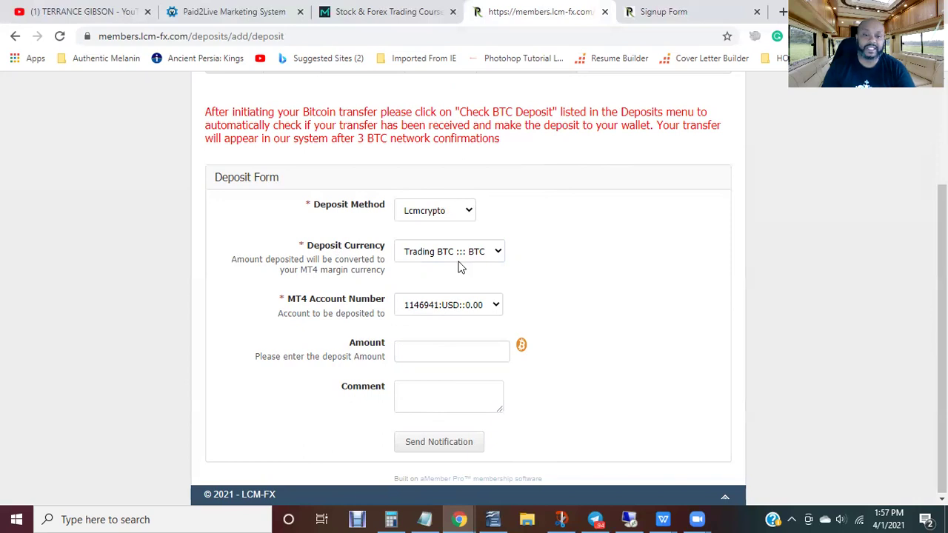
Open the Crypto Wallets page and highlight the wallet address in the table
scroll(461, 267, up, 2)
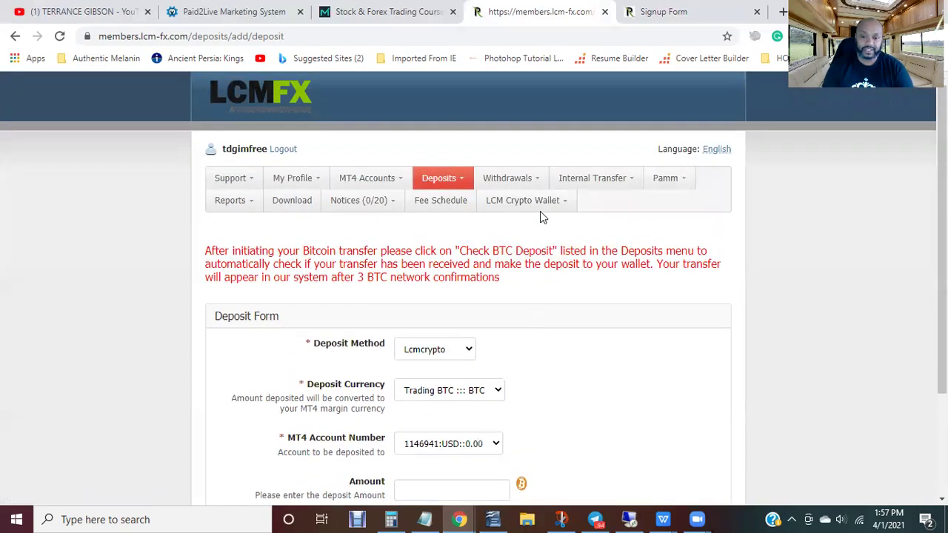
mouse_move(540, 212)
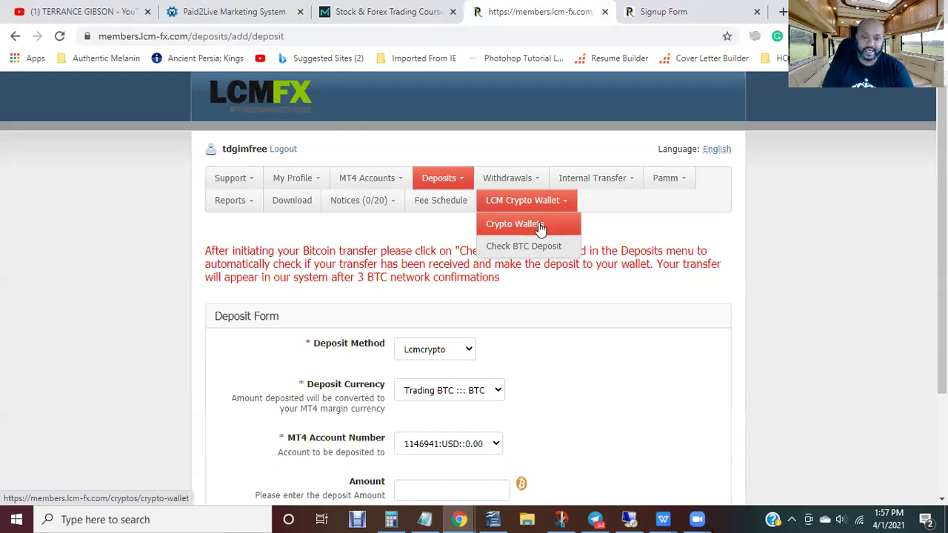
scroll(540, 224, down, 1)
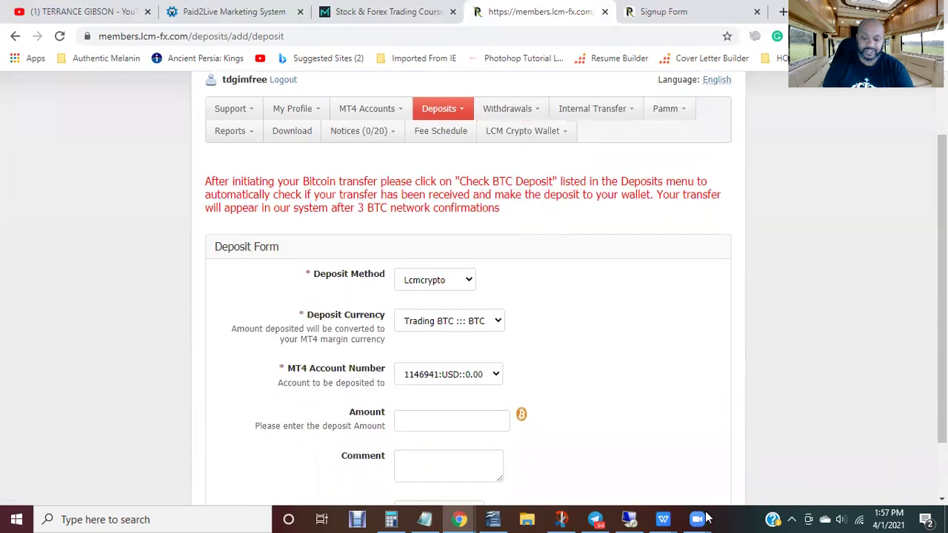
mouse_move(666, 518)
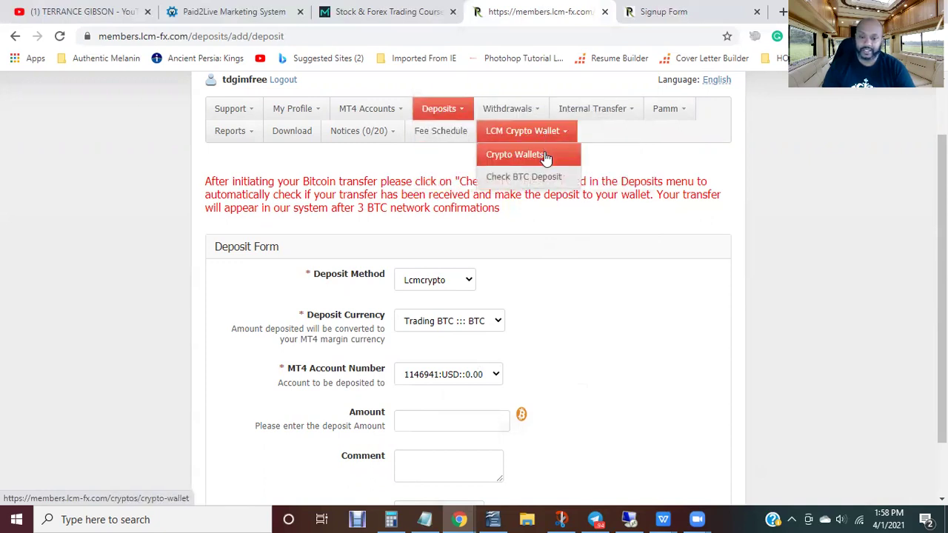
click(544, 155)
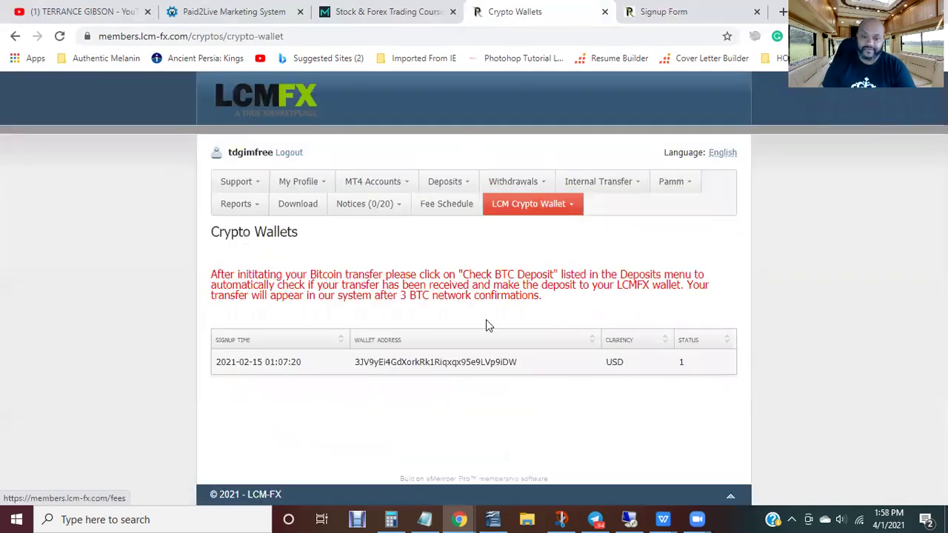
drag(520, 364, 334, 360)
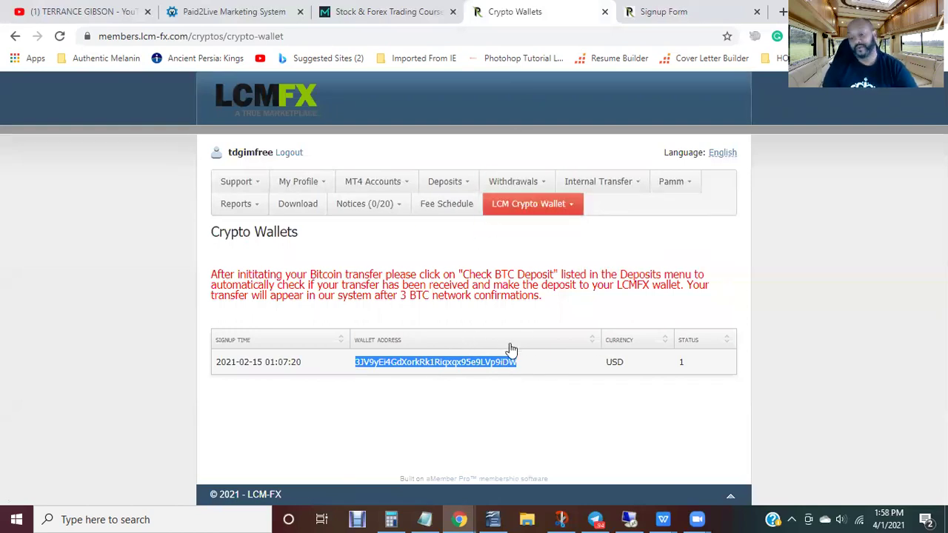
click(551, 353)
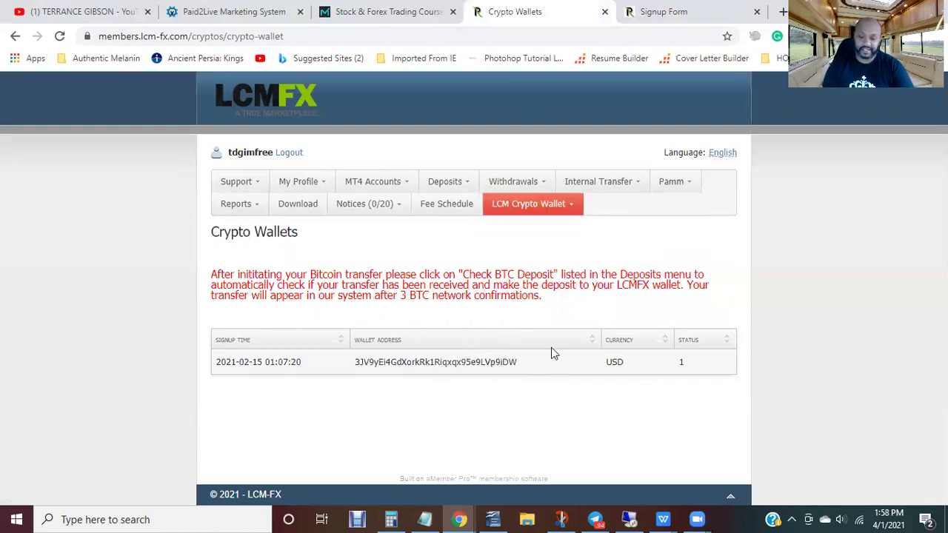
Reload the Crypto Wallets page and check the account's BTC deposits
mouse_move(502, 217)
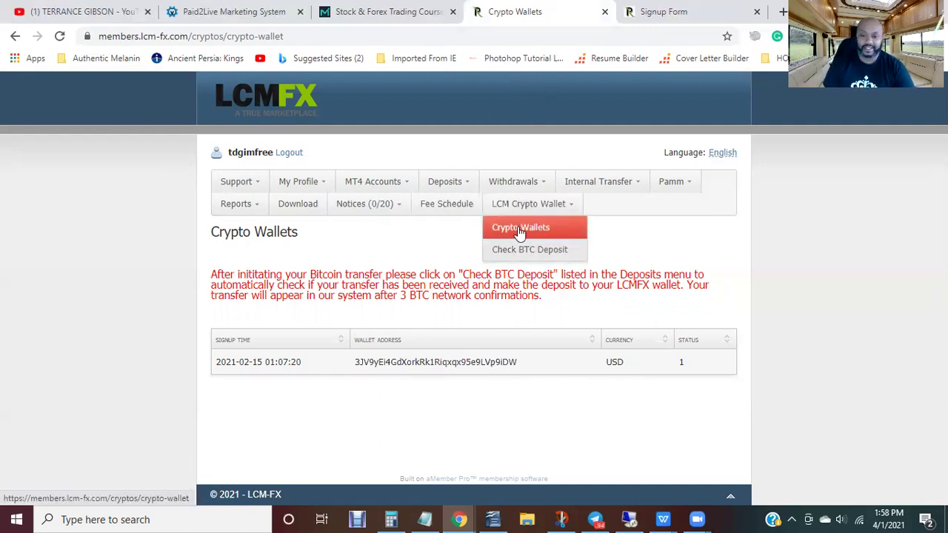
click(521, 232)
mouse_move(452, 187)
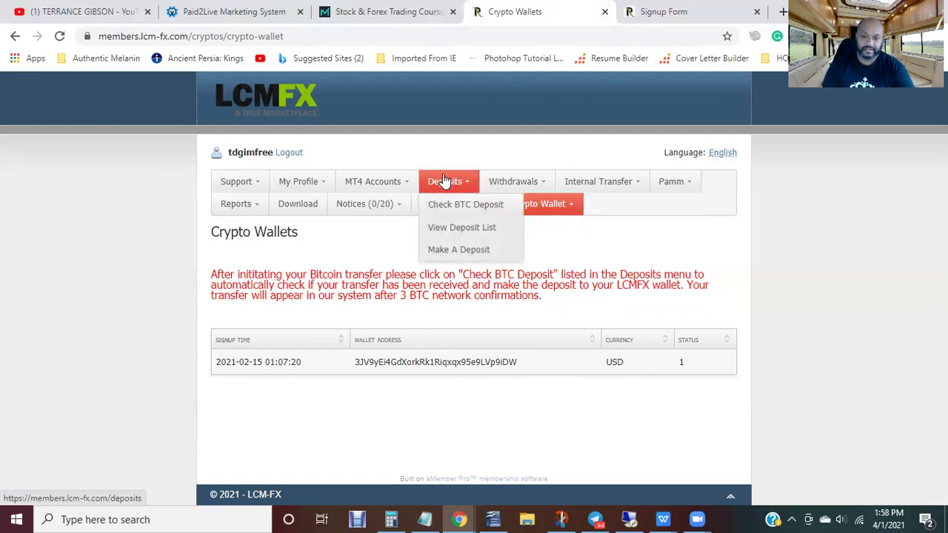
click(460, 210)
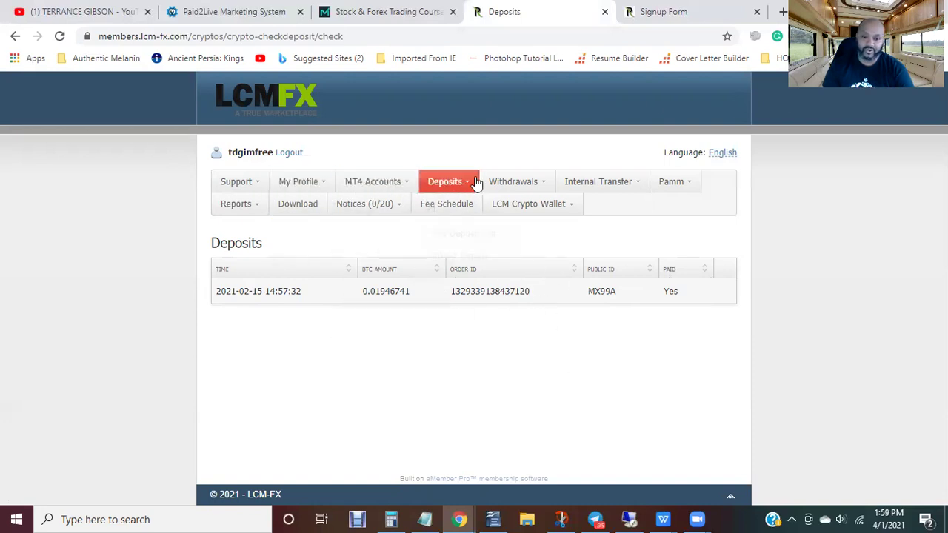
click(511, 182)
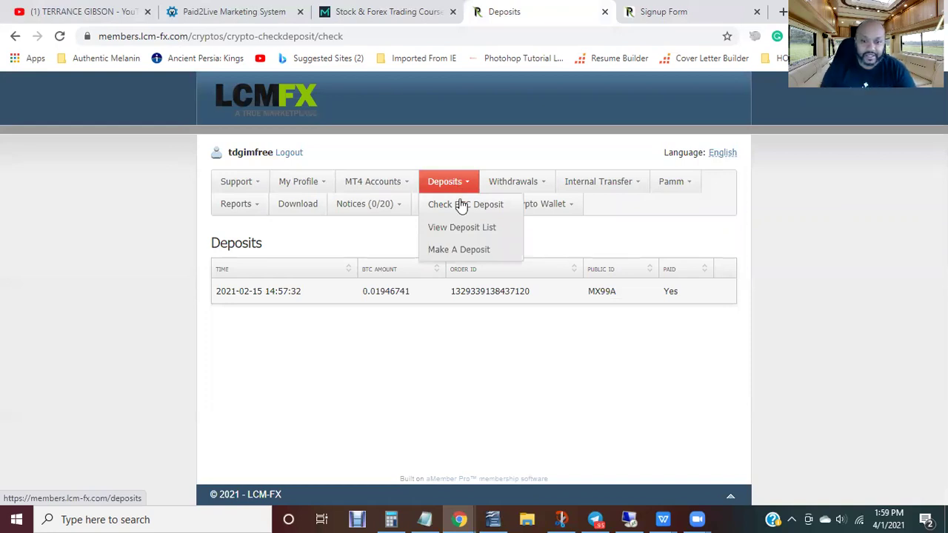
mouse_move(602, 189)
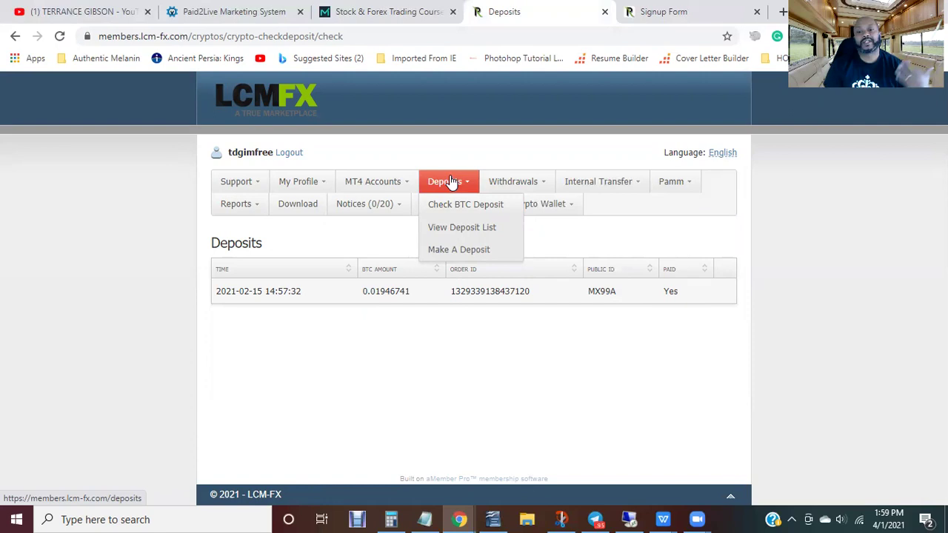
mouse_move(528, 183)
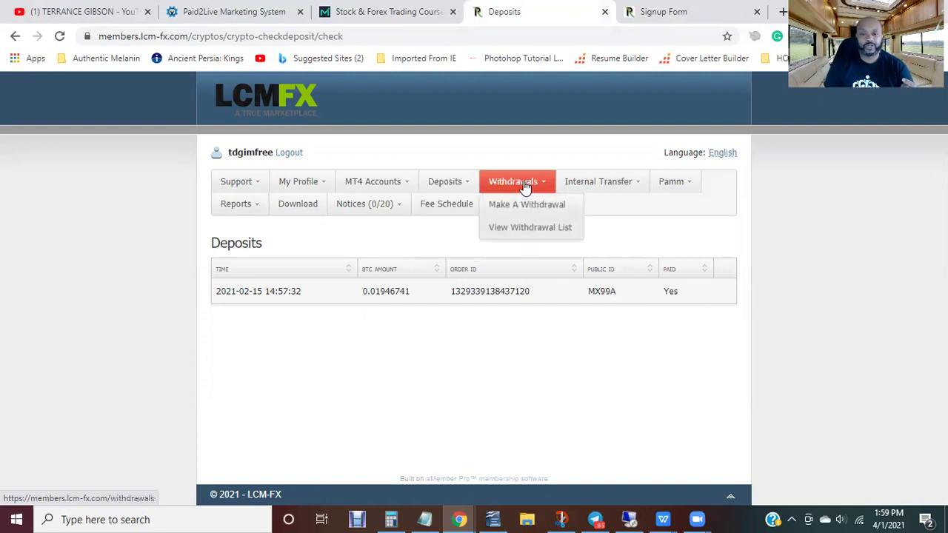
Open blockchain.com in a new browser tab and activate the site's block and transaction search
click(783, 12)
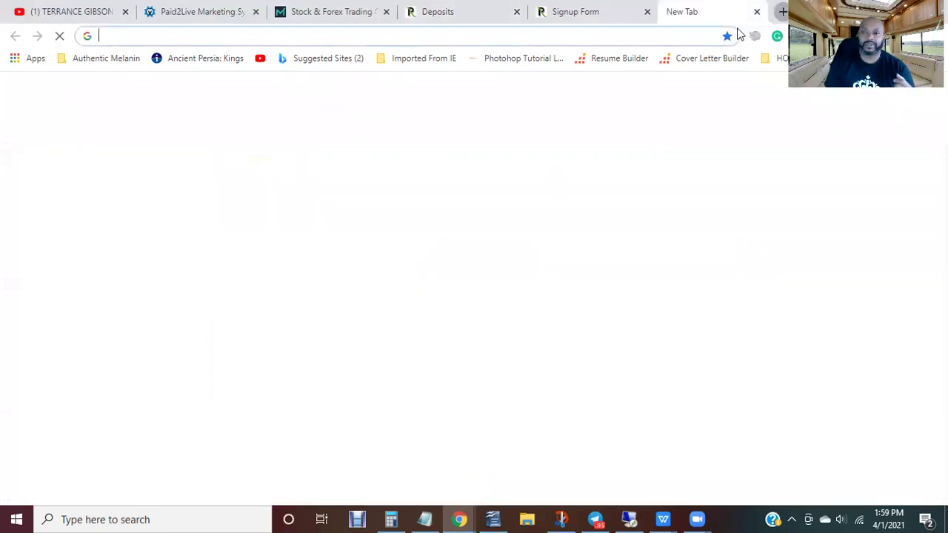
click(737, 34)
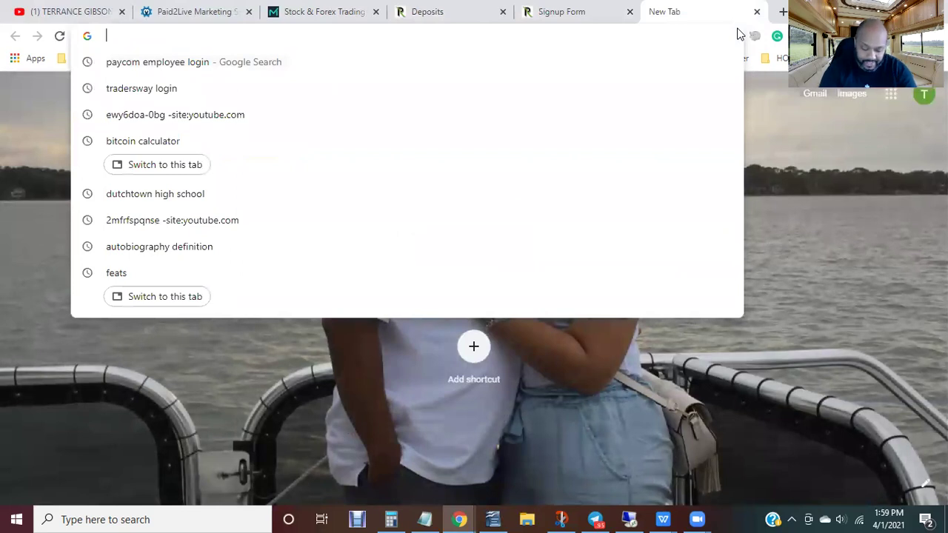
text(block)
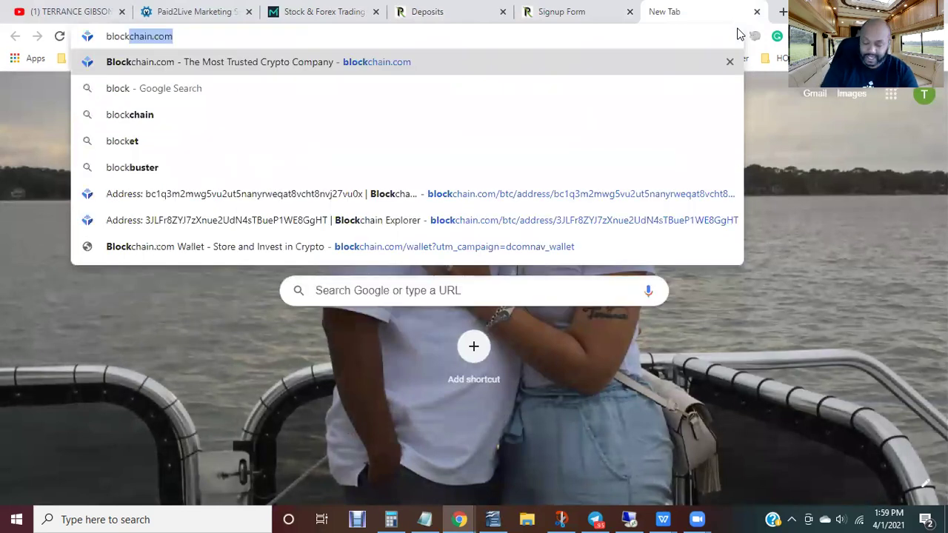
key(Return)
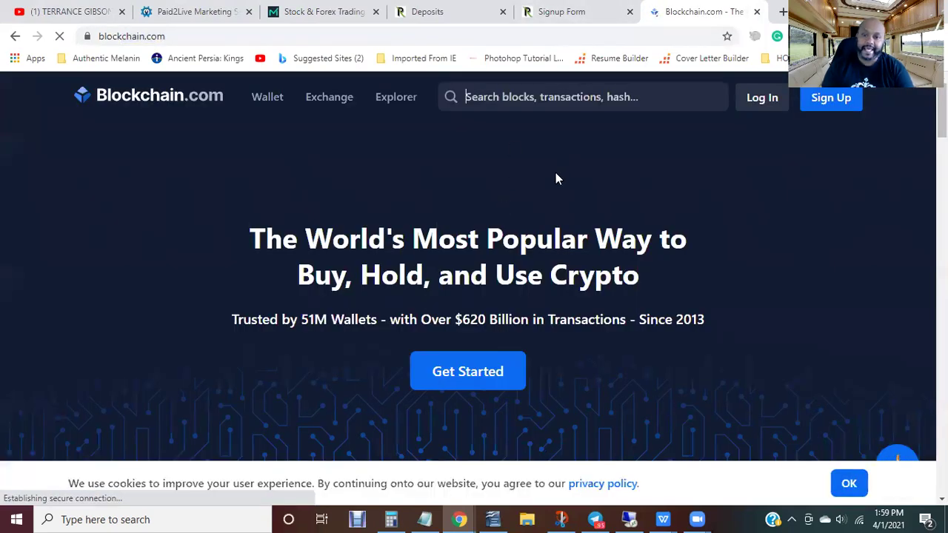
click(568, 95)
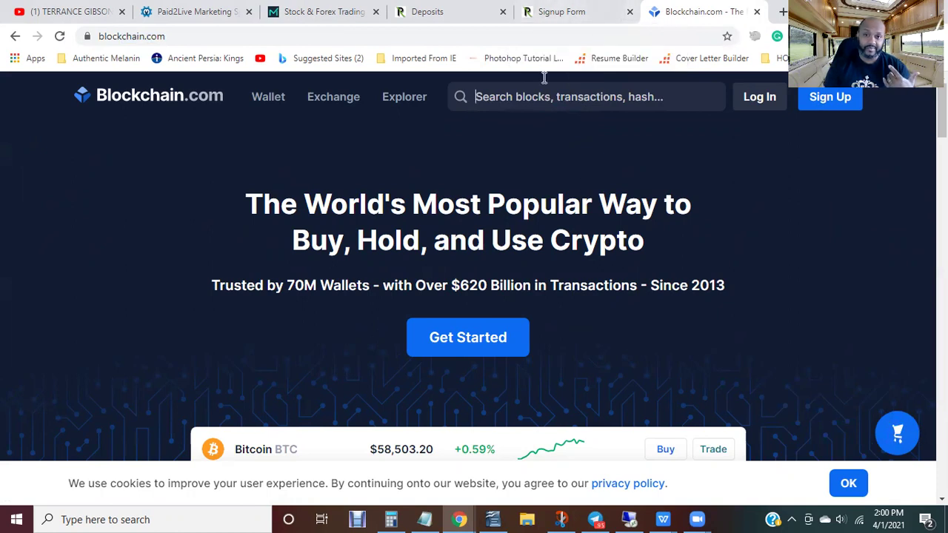
Close the browser tab with the signup form and return to the LCM-FX deposits page
key(ctrl+shift+Tab)
scroll(556, 275, up, 8)
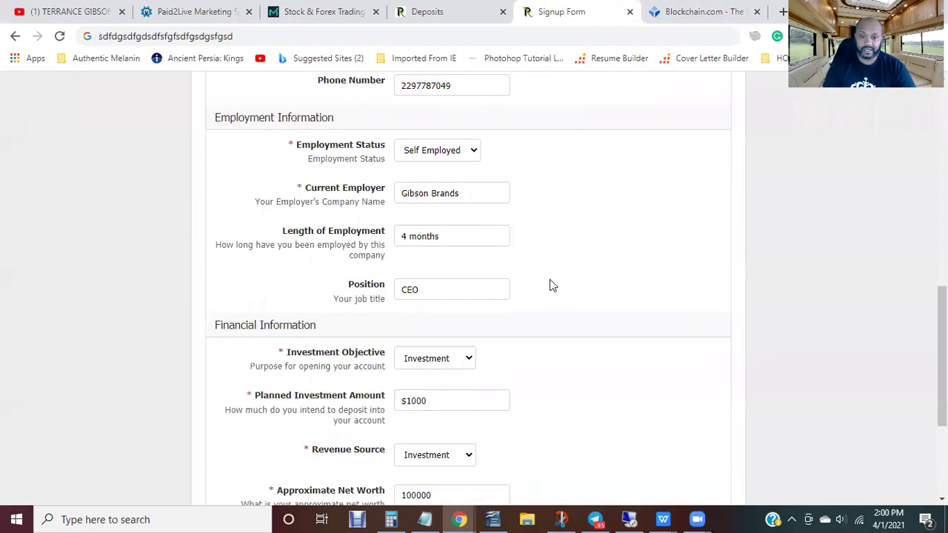
scroll(547, 271, down, 10)
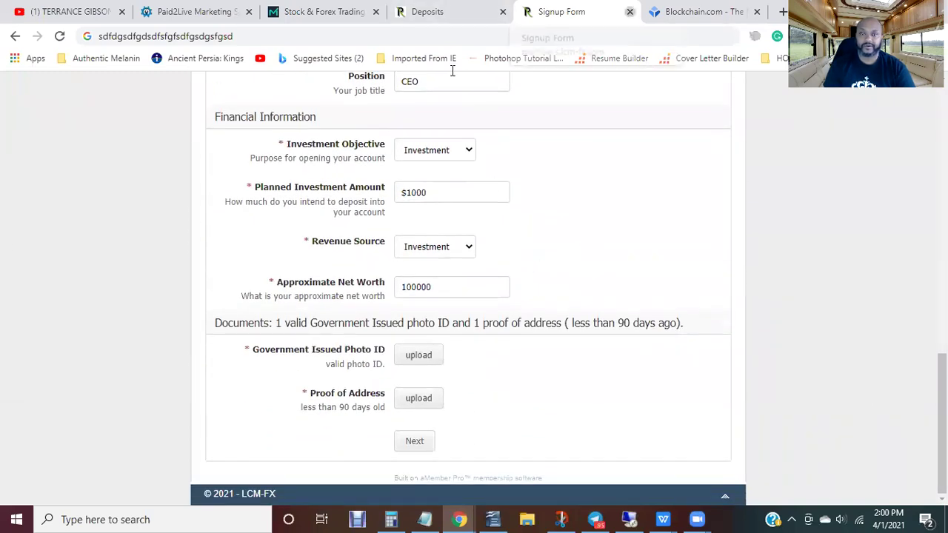
key(ctrl+w)
key(ctrl+shift+Tab)
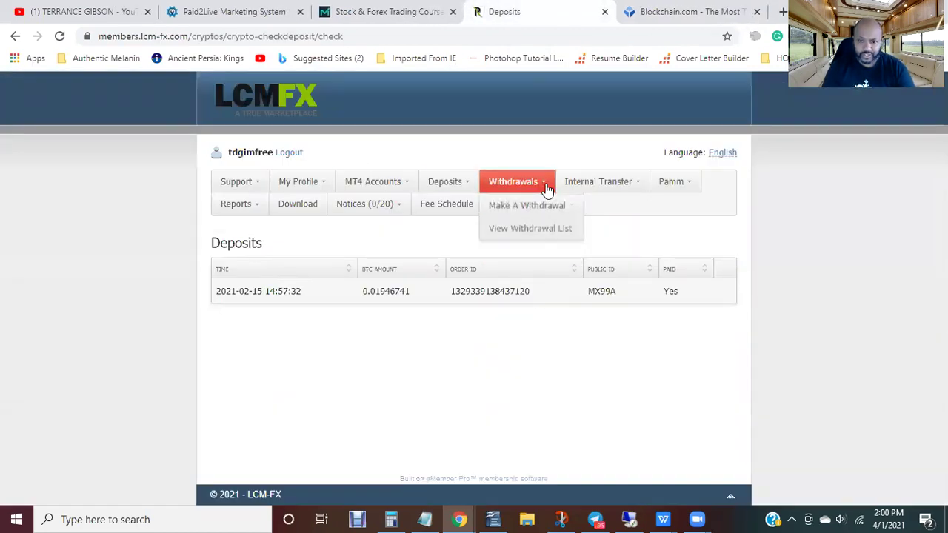
Open the Crypto Wallets page and copy the wallet address
click(528, 210)
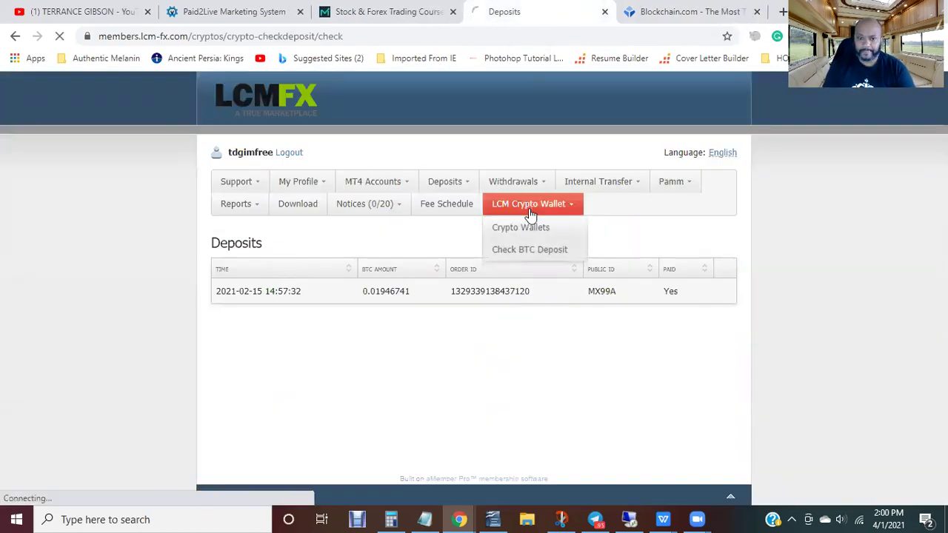
click(528, 227)
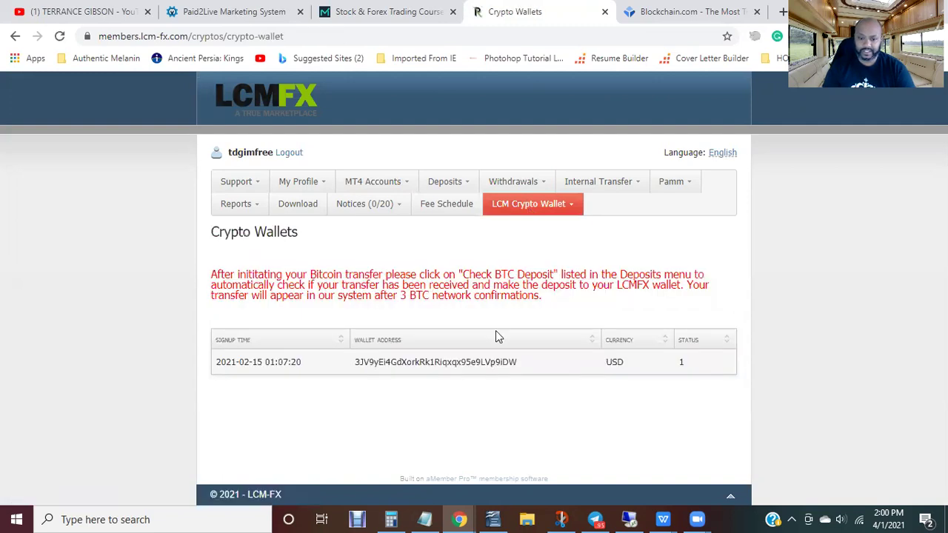
drag(357, 362, 534, 368)
key(ctrl+c)
right_click(488, 366)
click(513, 374)
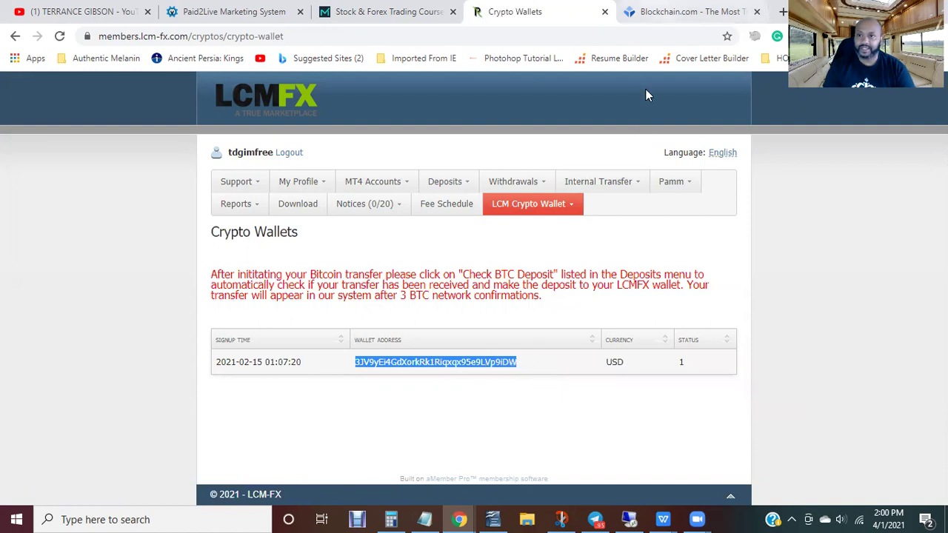
Switch to the Blockchain.com page and search for the copied wallet address
click(667, 12)
click(487, 99)
right_click(486, 98)
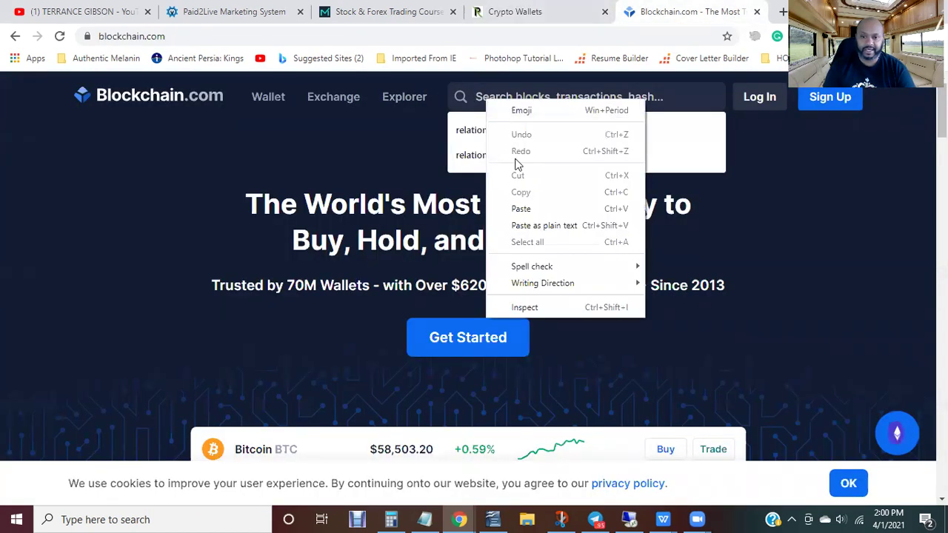
click(523, 210)
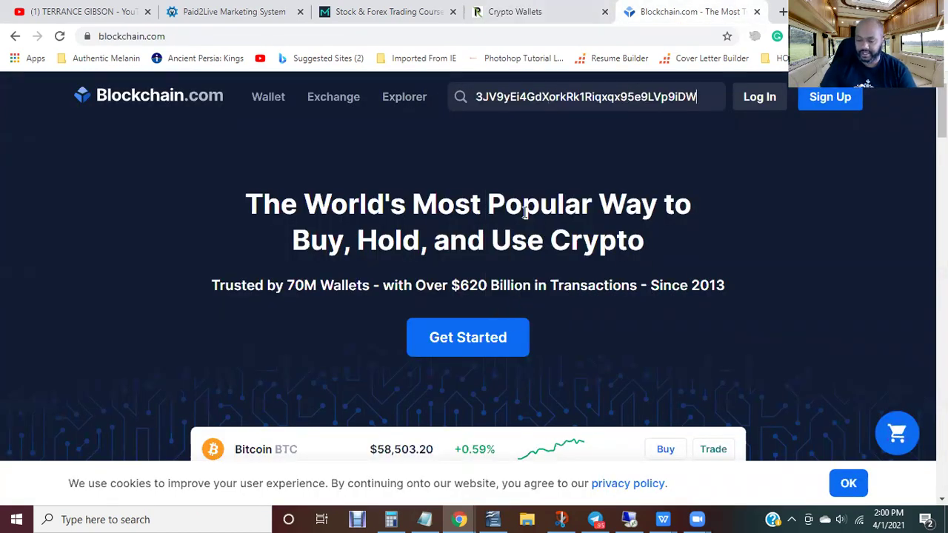
key(Return)
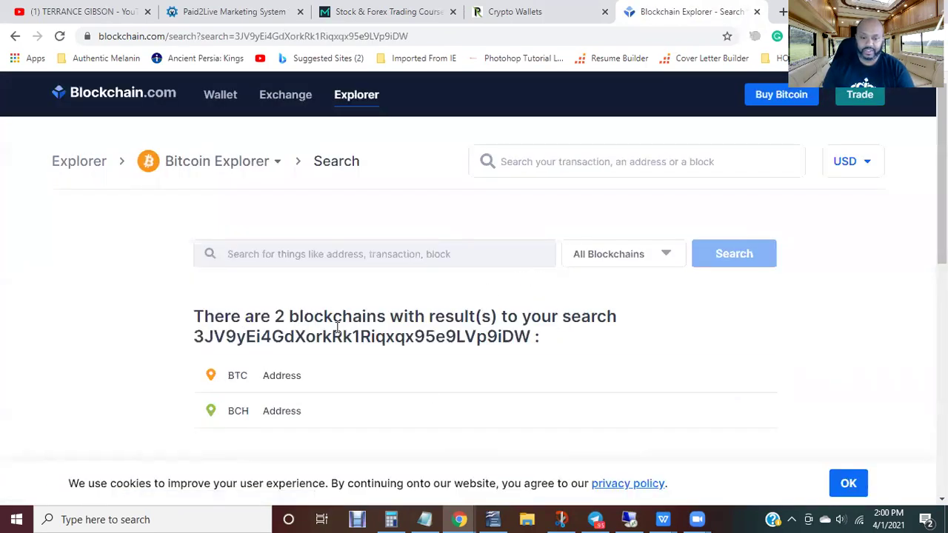
Open the BTC address entry from the blockchain search results
scroll(351, 326, down, 3)
scroll(361, 331, up, 3)
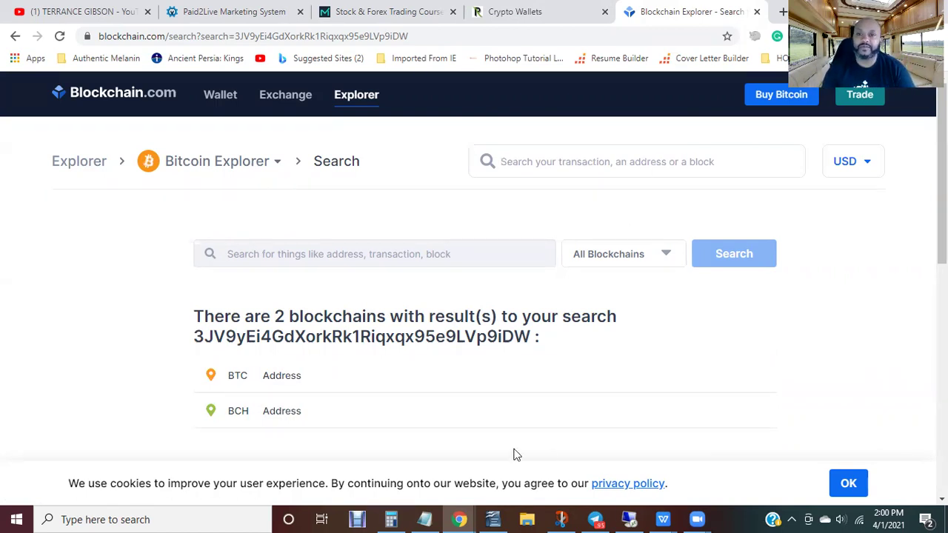
scroll(592, 415, down, 2)
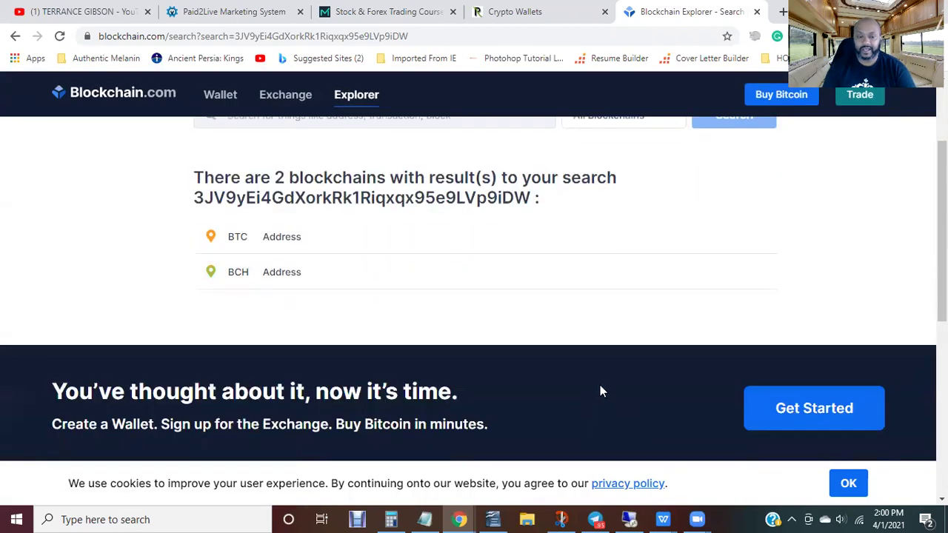
click(276, 242)
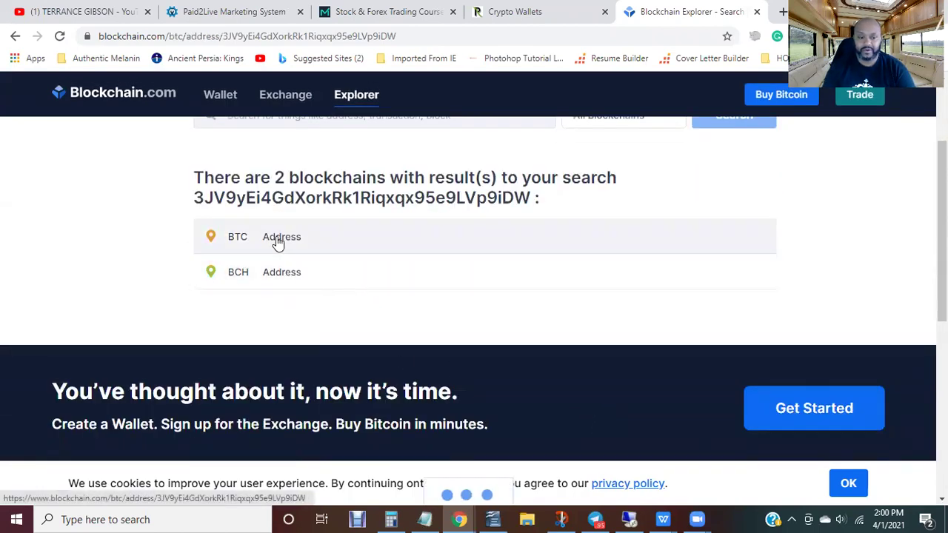
Examine the BTC address summary and the dates, amounts and addresses of its incoming and outgoing transactions
scroll(651, 330, down, 1)
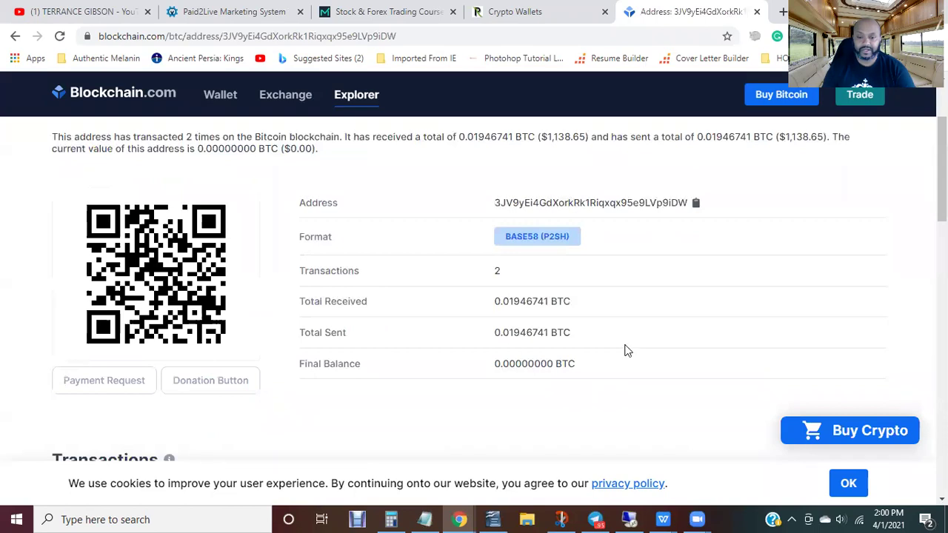
scroll(578, 315, down, 6)
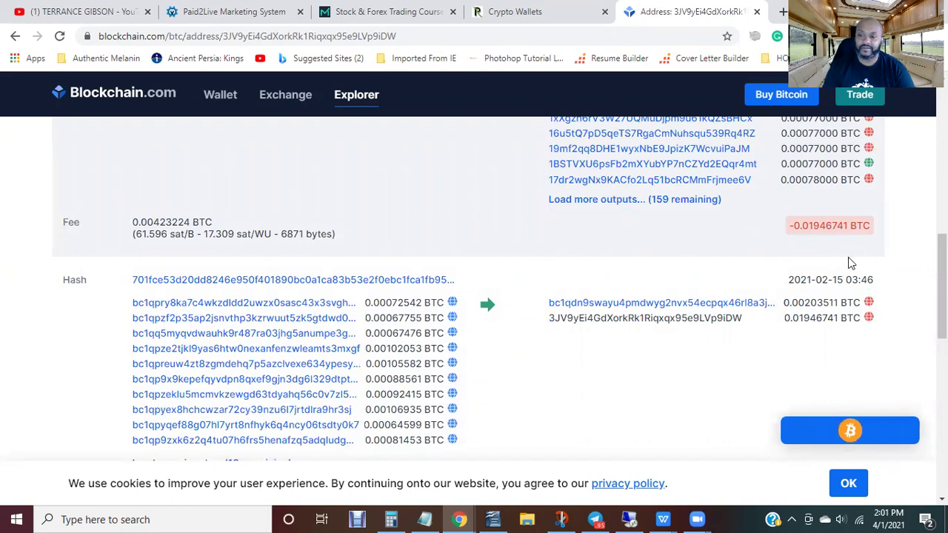
scroll(857, 260, up, 7)
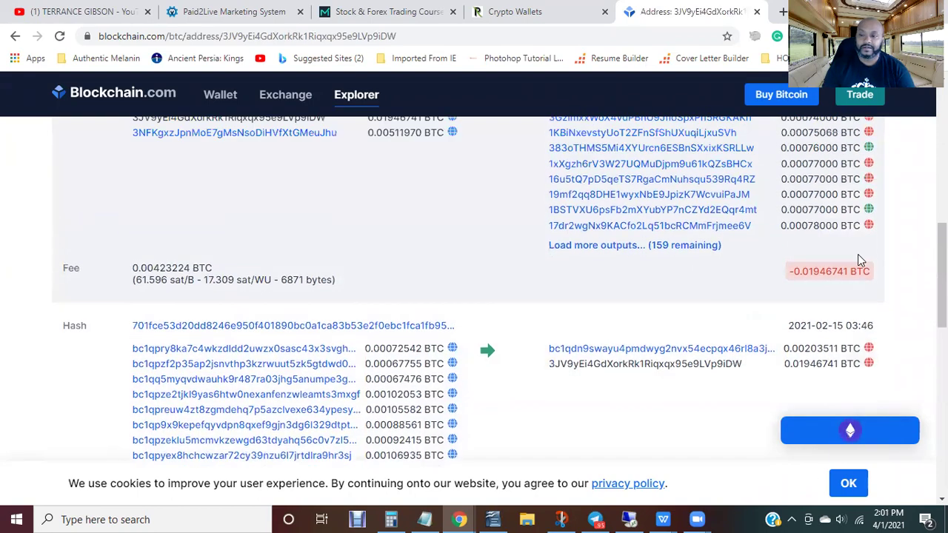
scroll(841, 299, down, 4)
scroll(536, 222, up, 5)
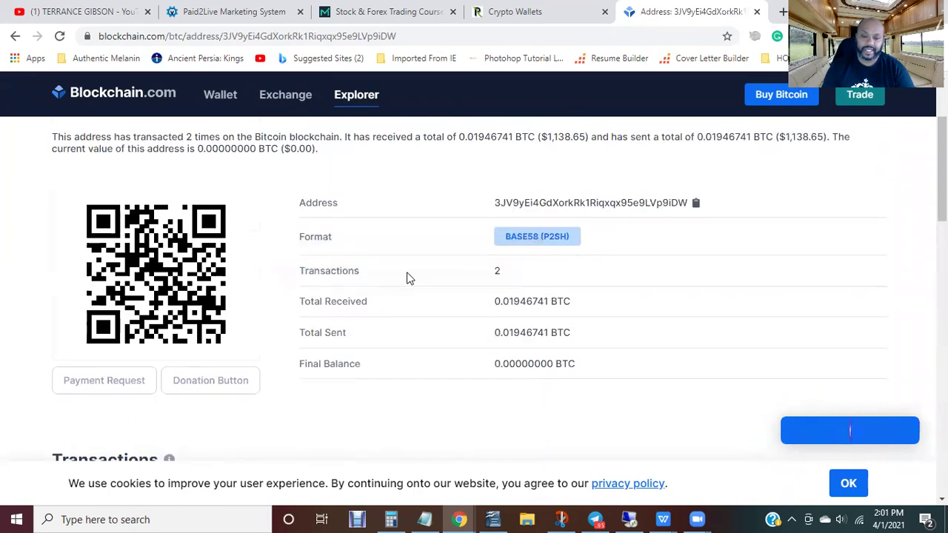
scroll(760, 339, down, 7)
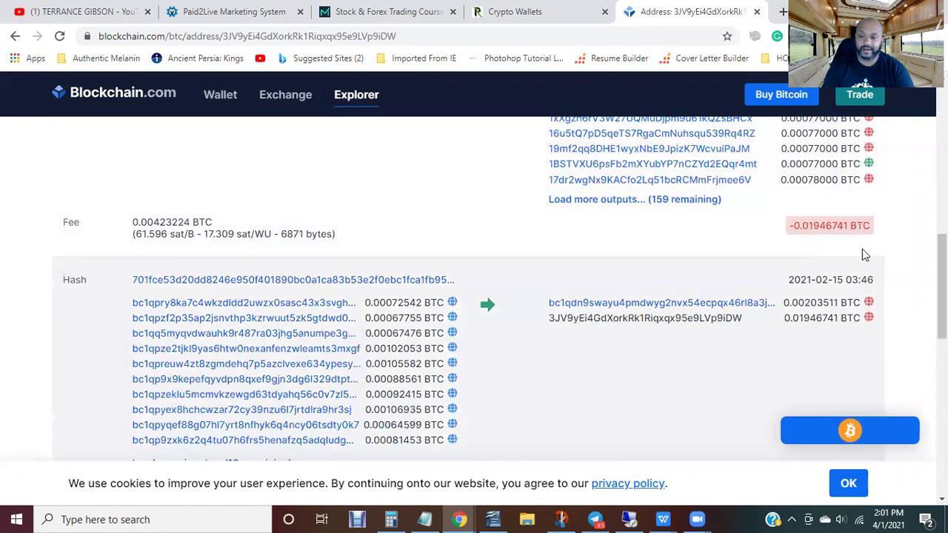
scroll(827, 367, down, 10)
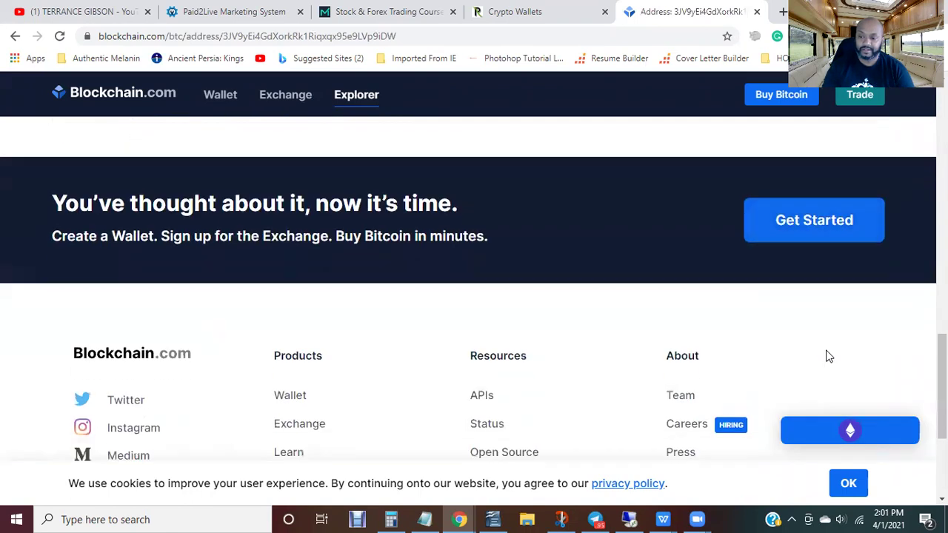
scroll(828, 357, up, 2)
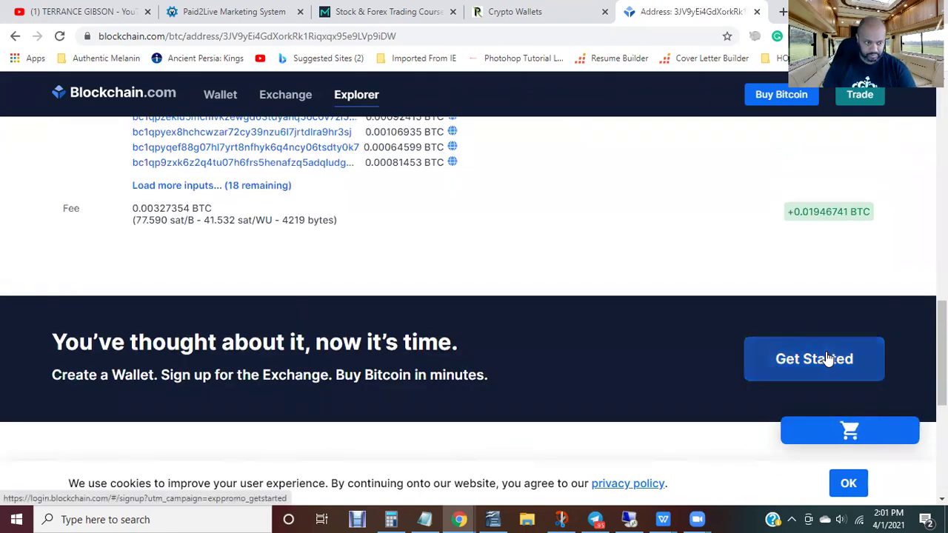
scroll(827, 355, up, 5)
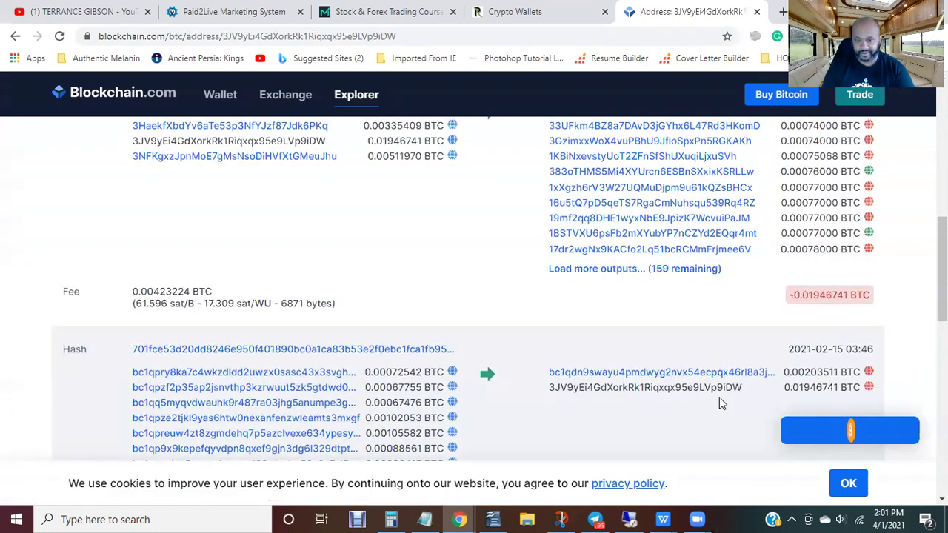
scroll(719, 400, up, 3)
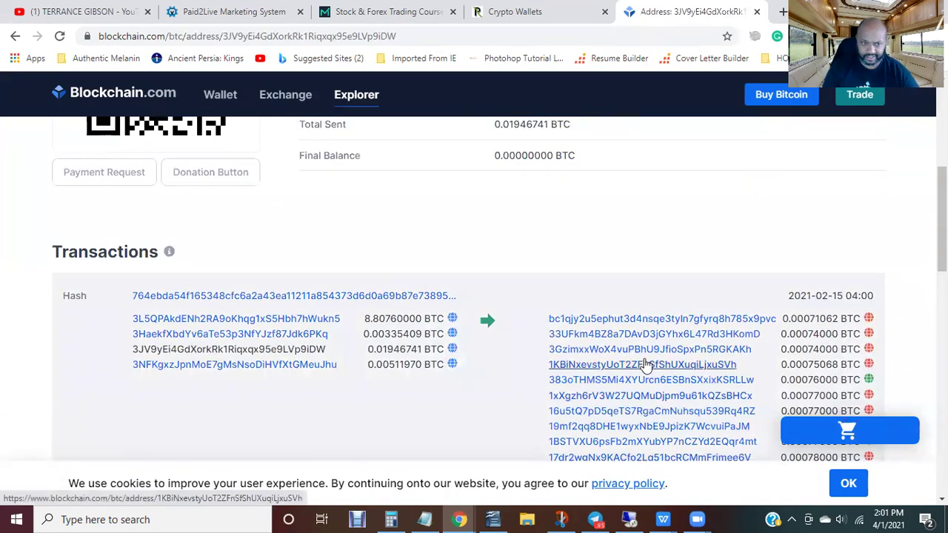
scroll(646, 364, up, 3)
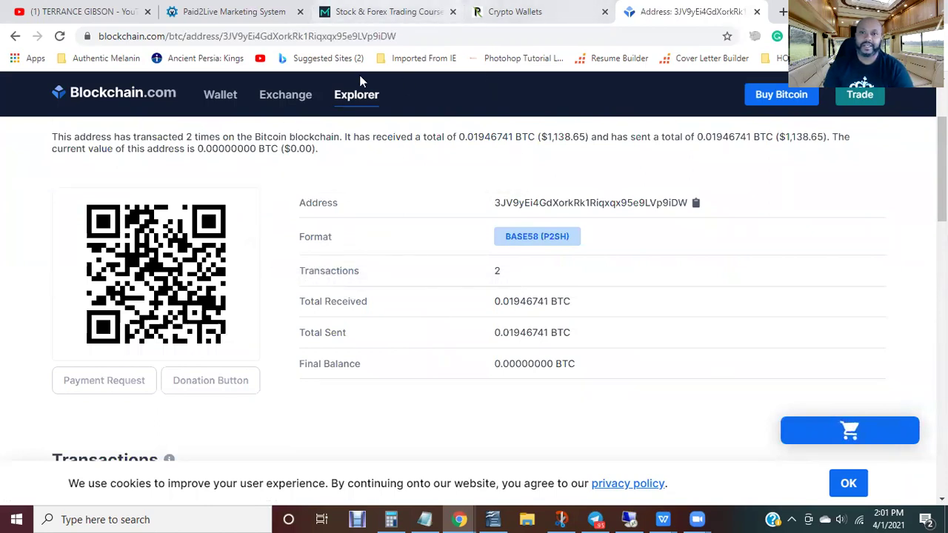
Return to the LCM-FX member page and open the deposit list
key(ctrl+shift+Tab)
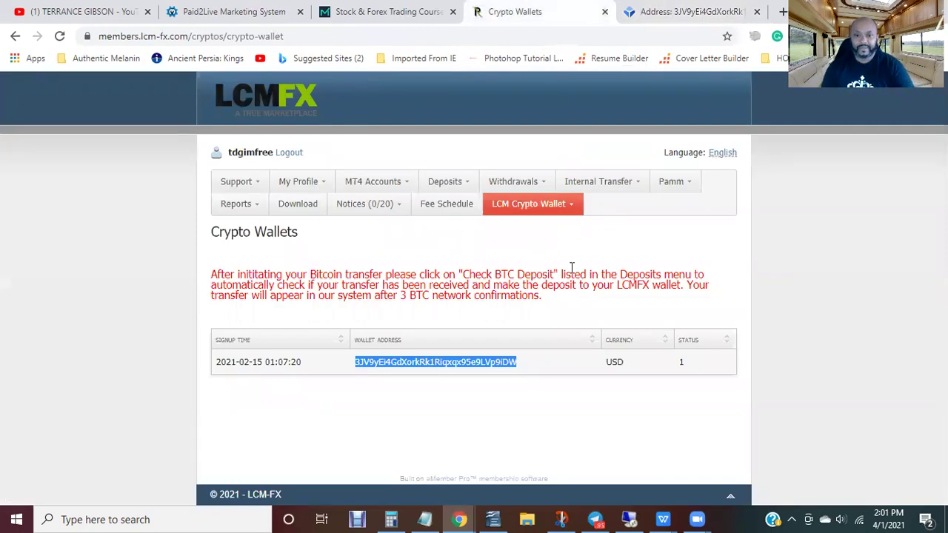
mouse_move(449, 185)
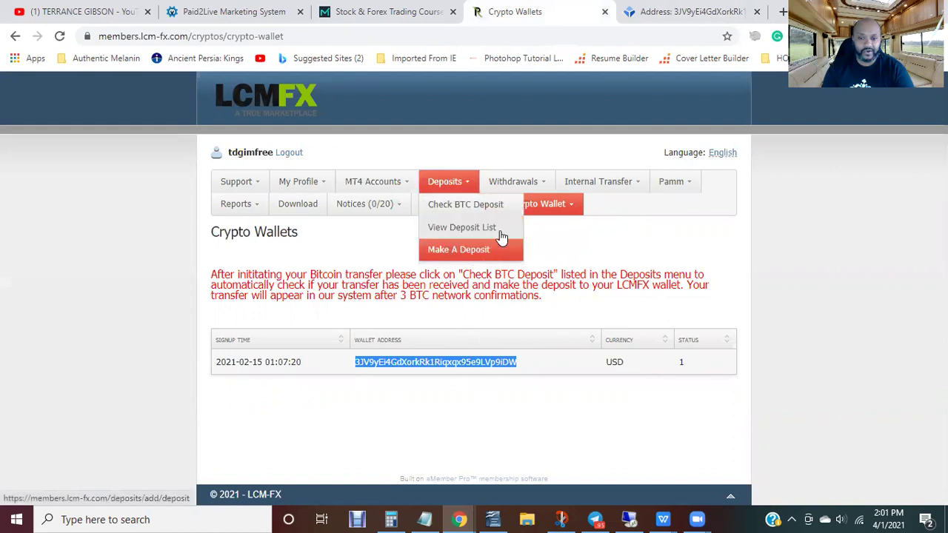
mouse_move(539, 185)
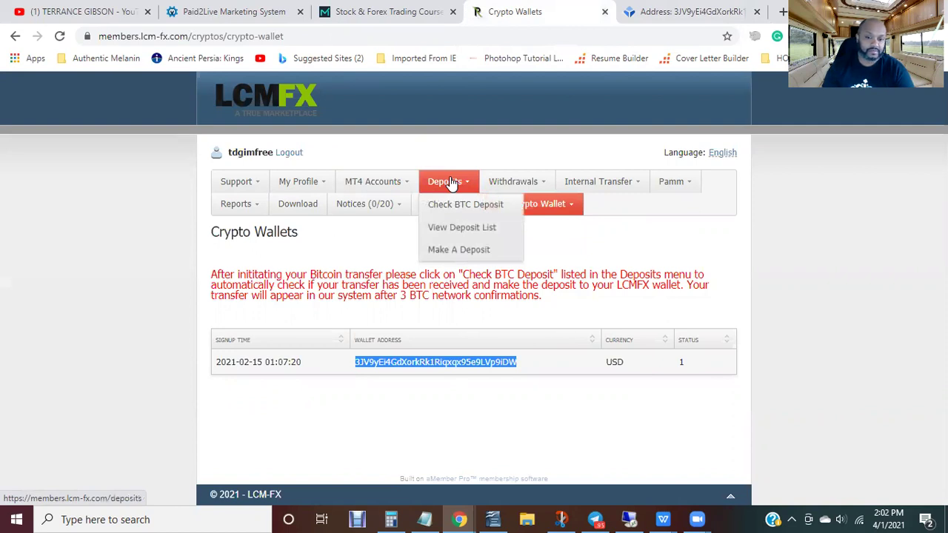
click(456, 229)
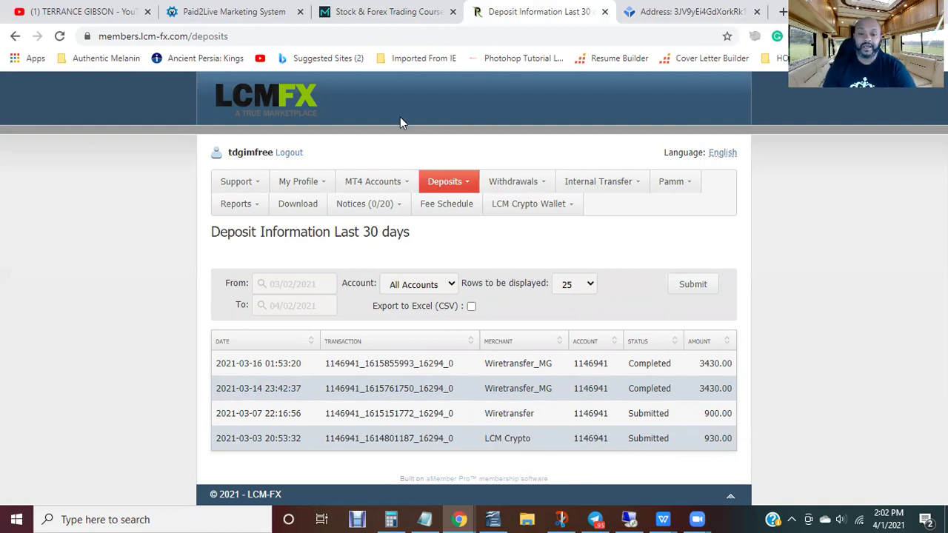
mouse_move(480, 184)
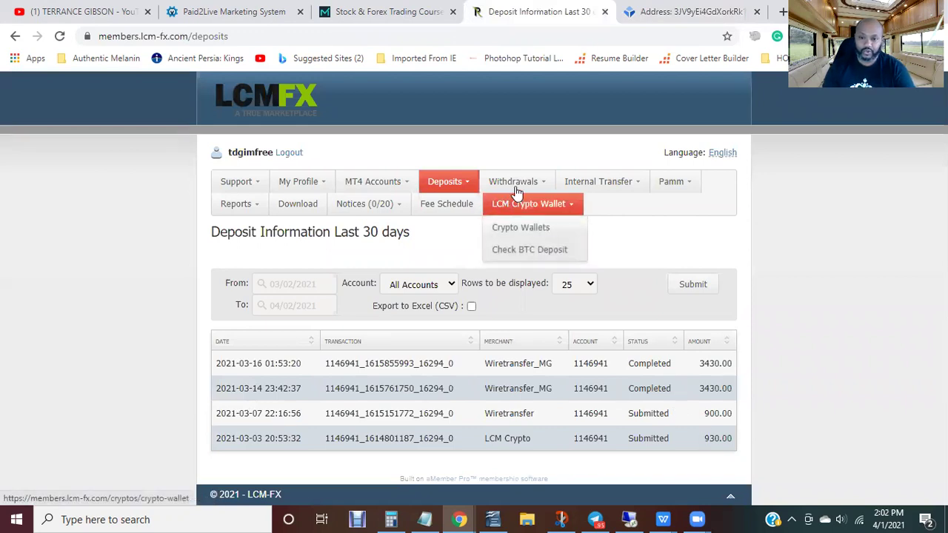
mouse_move(645, 186)
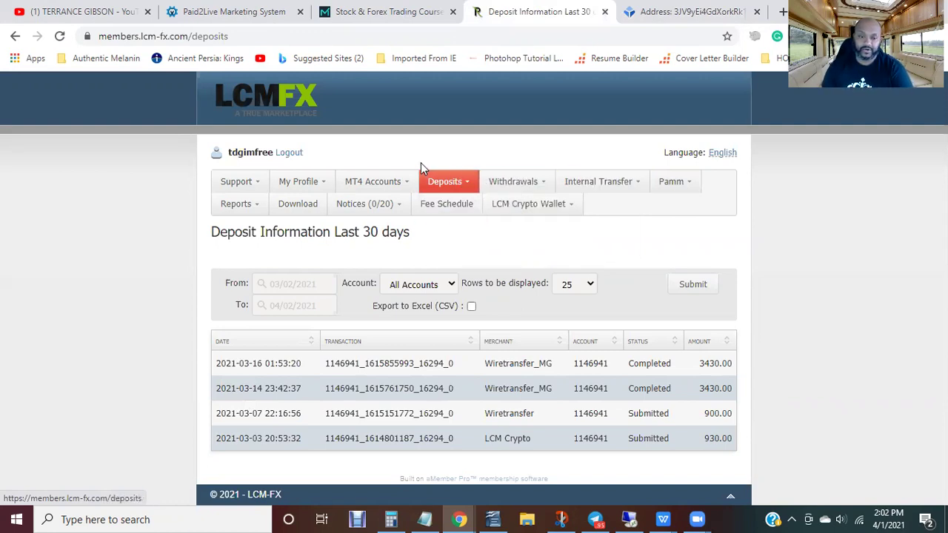
mouse_move(374, 180)
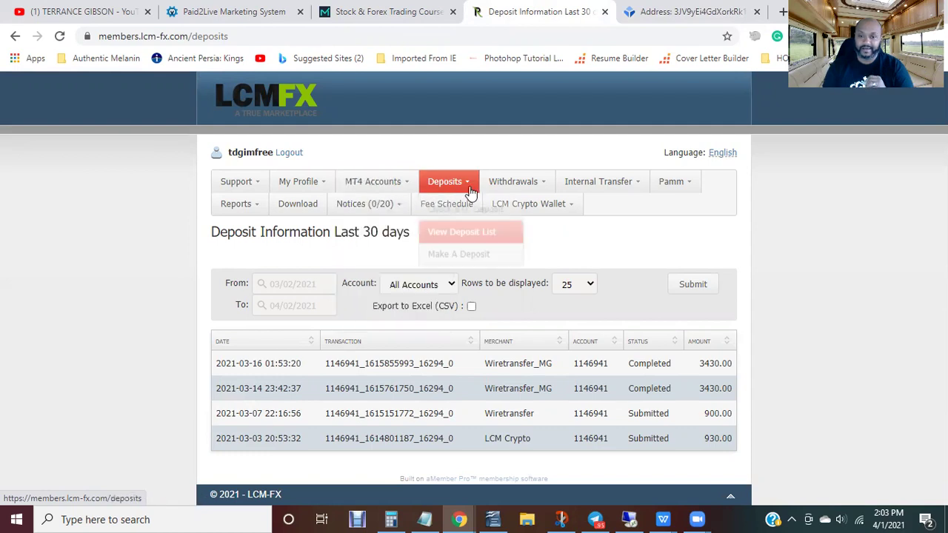
mouse_move(516, 187)
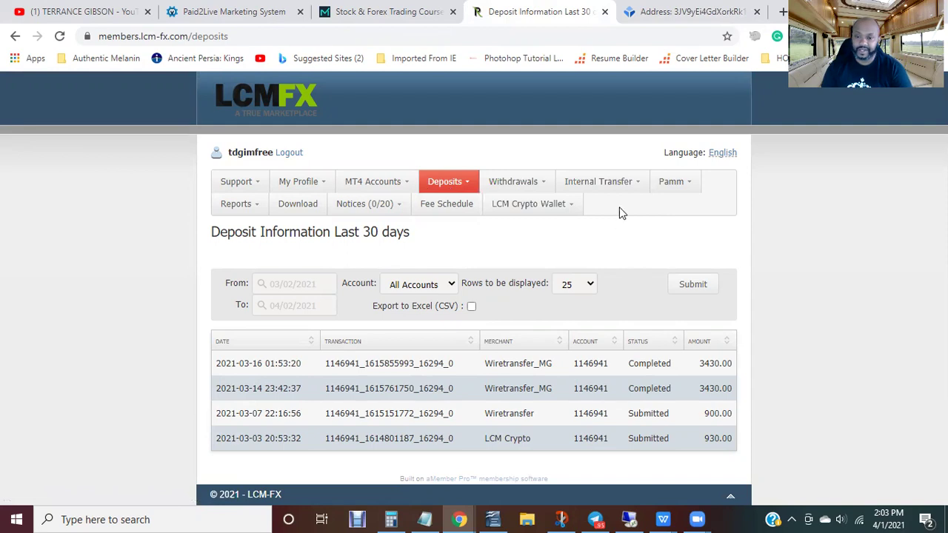
Open the internal transfer form for moving funds from the wallet
click(593, 183)
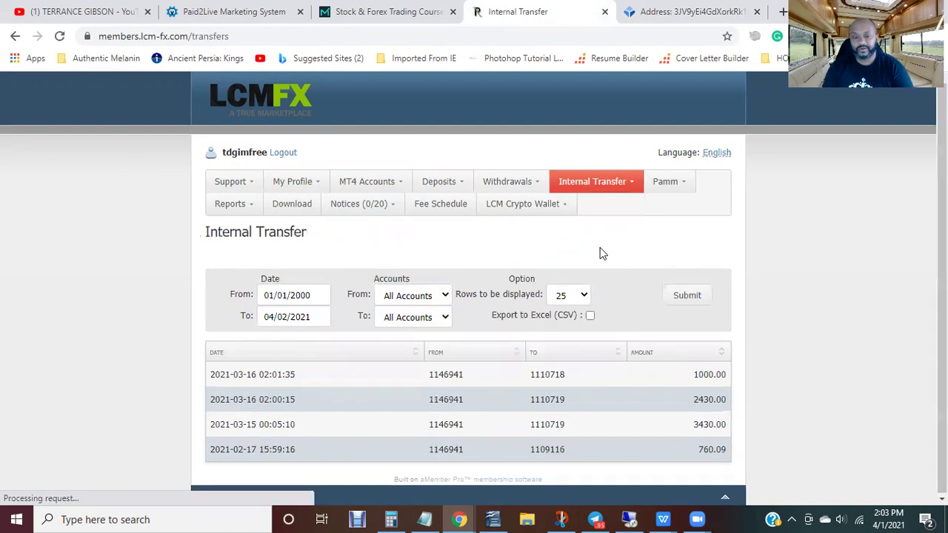
mouse_move(604, 190)
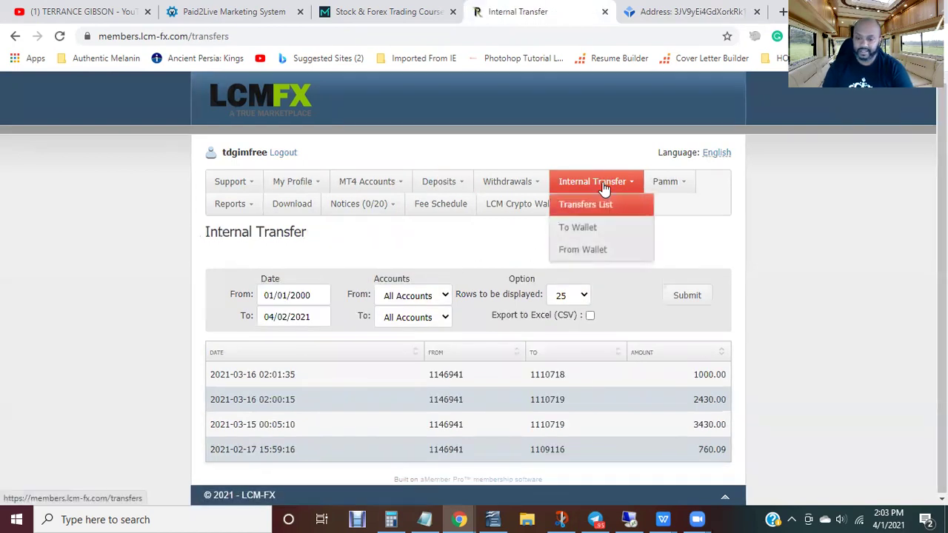
click(609, 253)
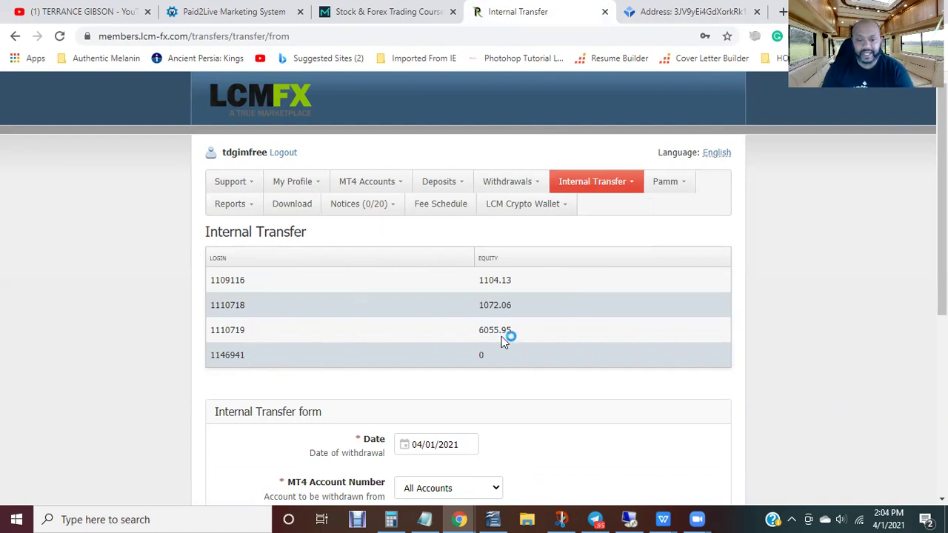
click(616, 185)
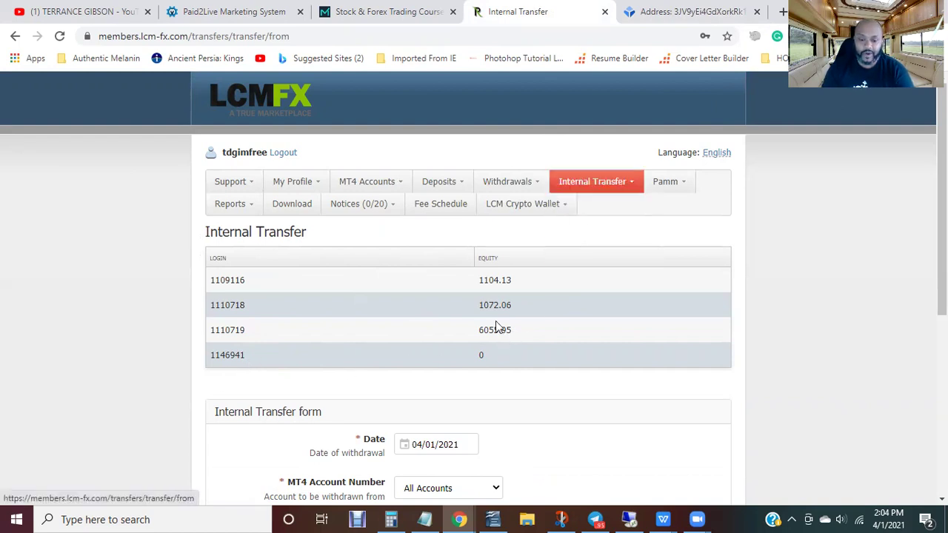
Select the wallet account as the account to be withdrawn from and review the remaining transfer fields and the account list
scroll(499, 324, down, 5)
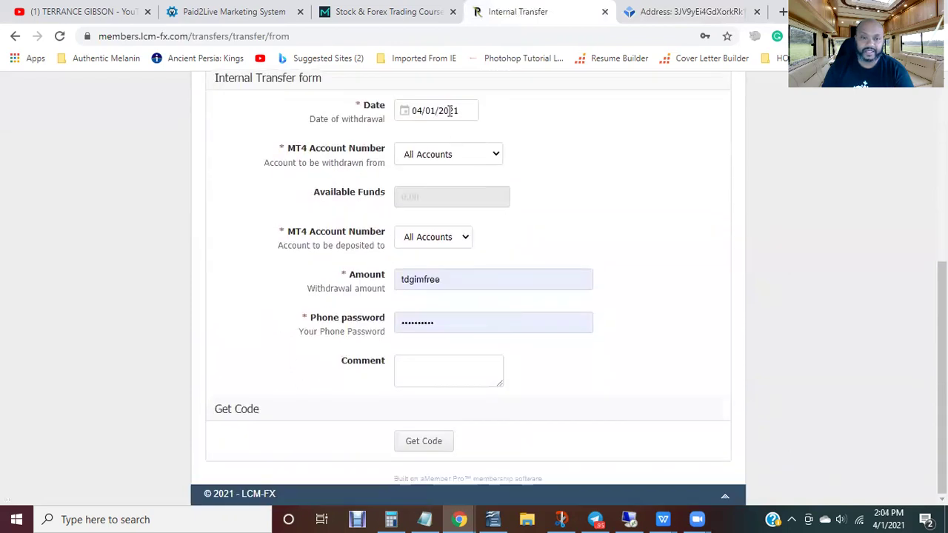
click(463, 155)
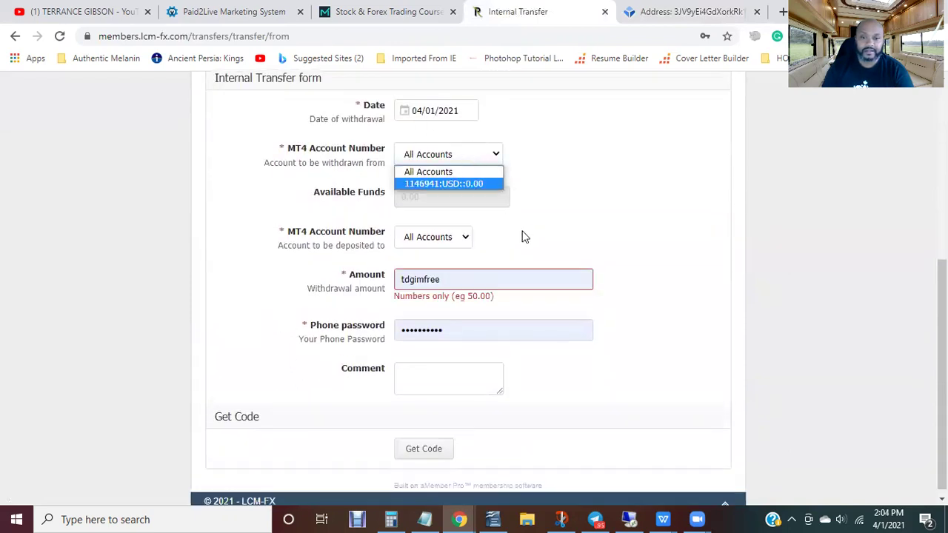
click(464, 185)
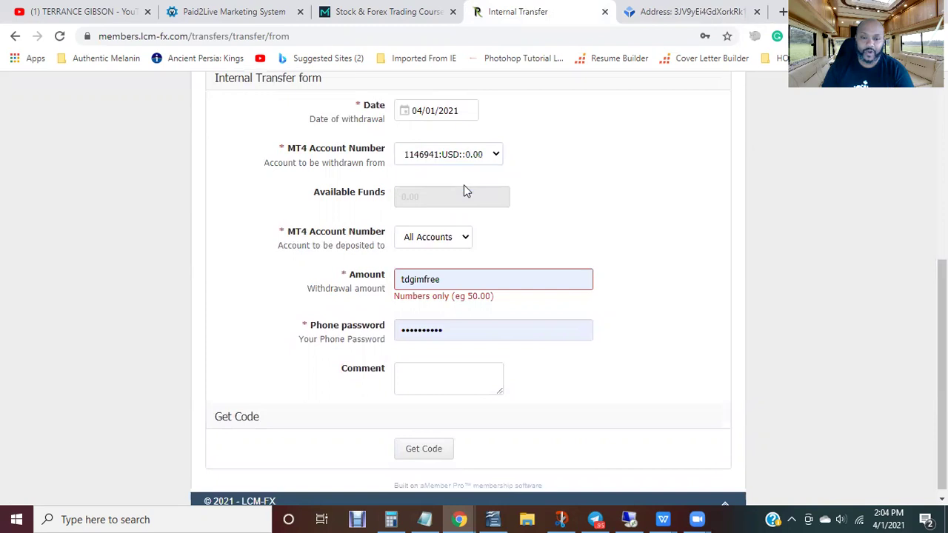
scroll(485, 193, up, 2)
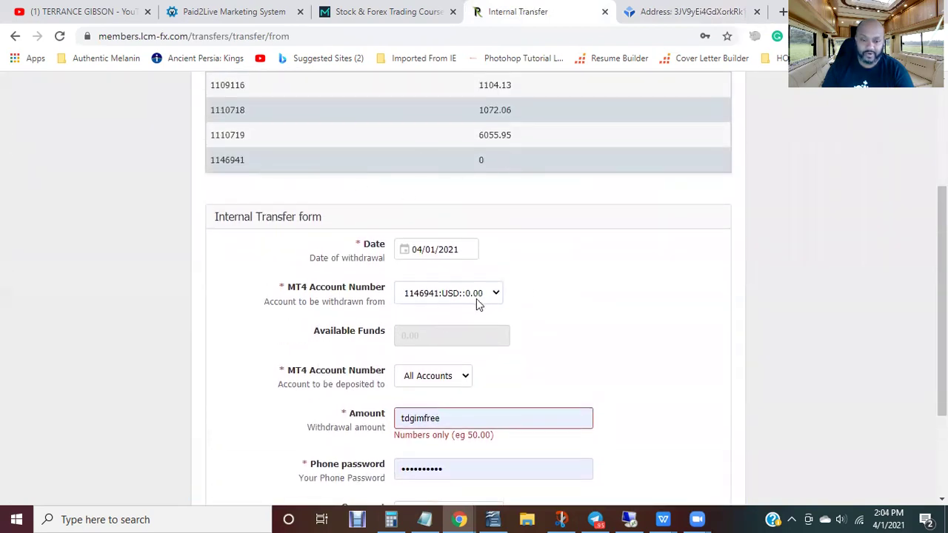
scroll(466, 338, down, 1)
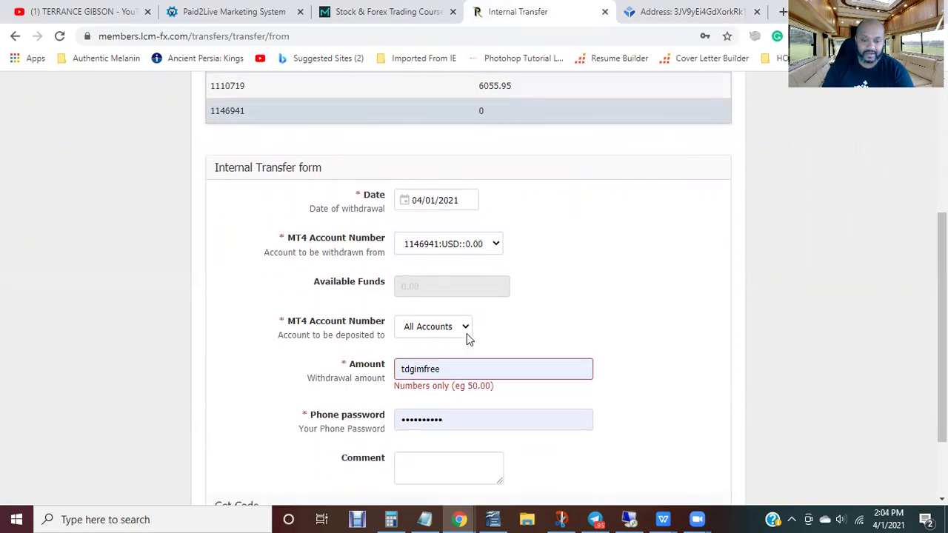
scroll(466, 335, down, 1)
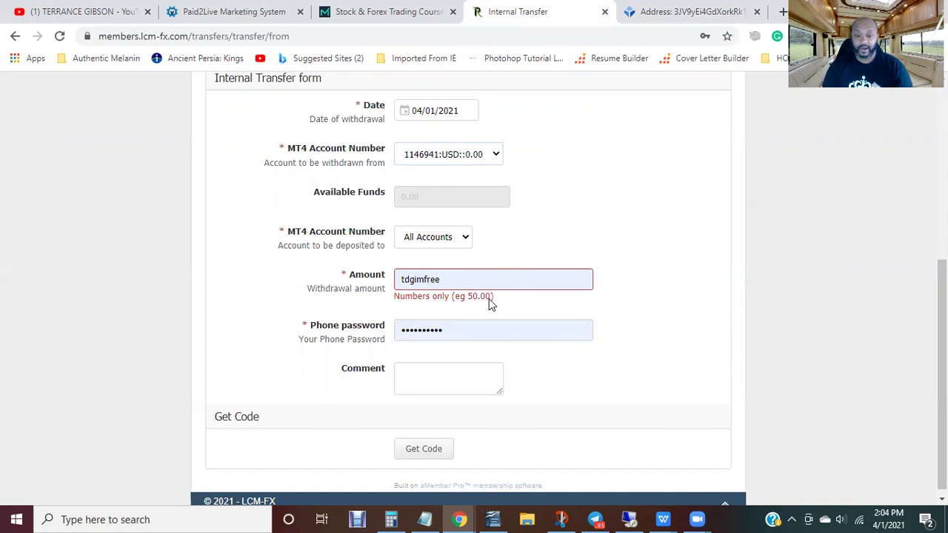
scroll(492, 300, up, 4)
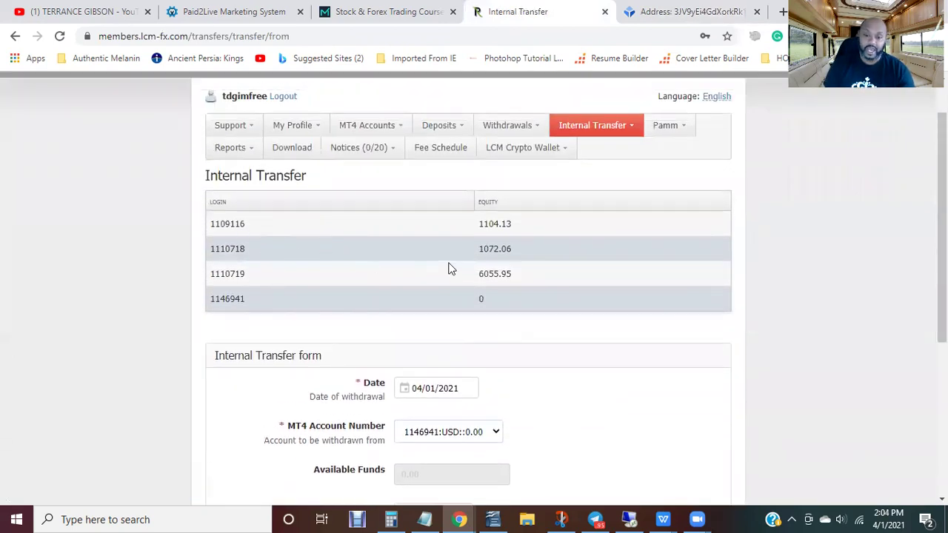
Keep the wallet account as the account to be withdrawn from and view the accounts available to deposit to
scroll(448, 269, down, 2)
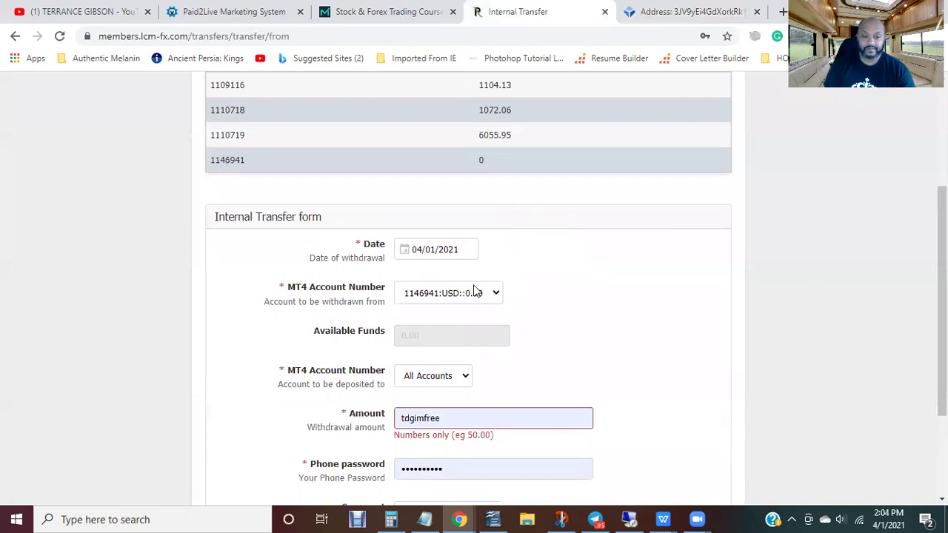
scroll(474, 291, down, 1)
click(495, 224)
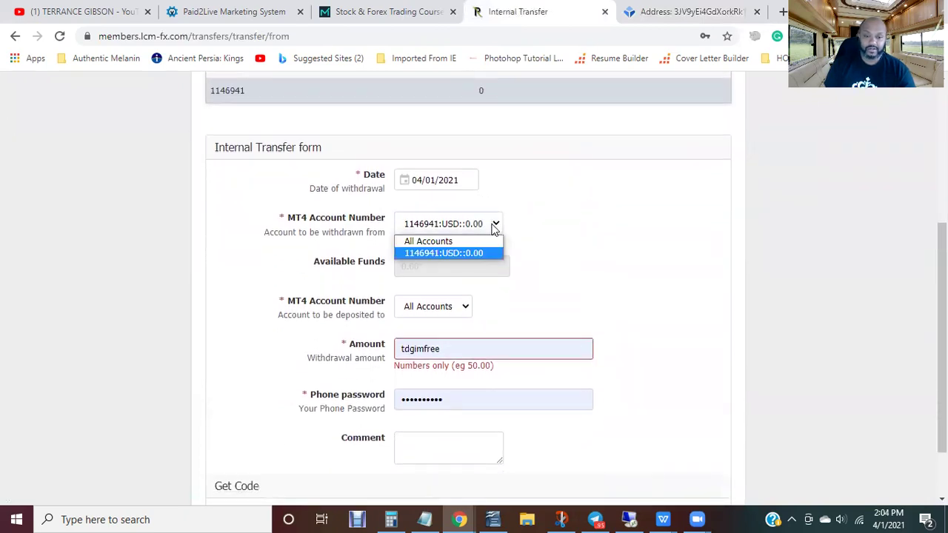
click(481, 254)
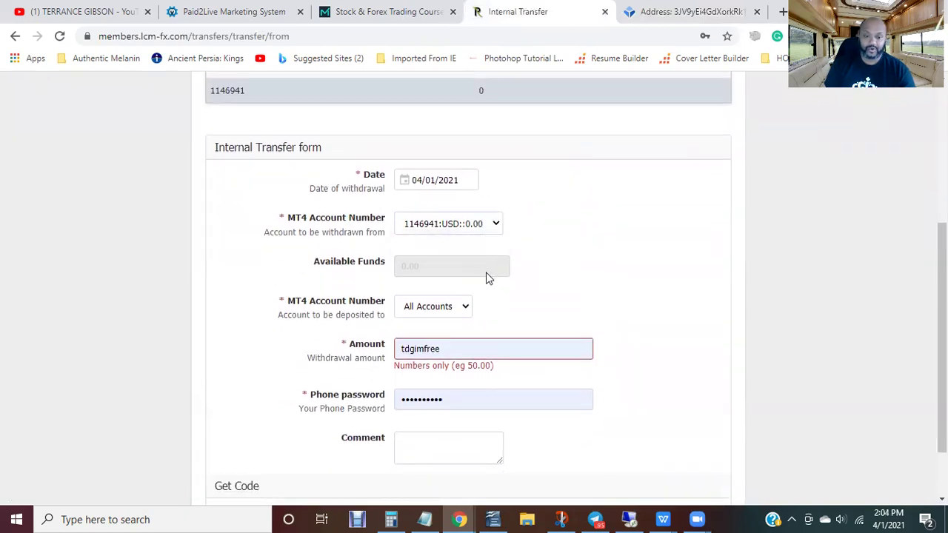
click(459, 310)
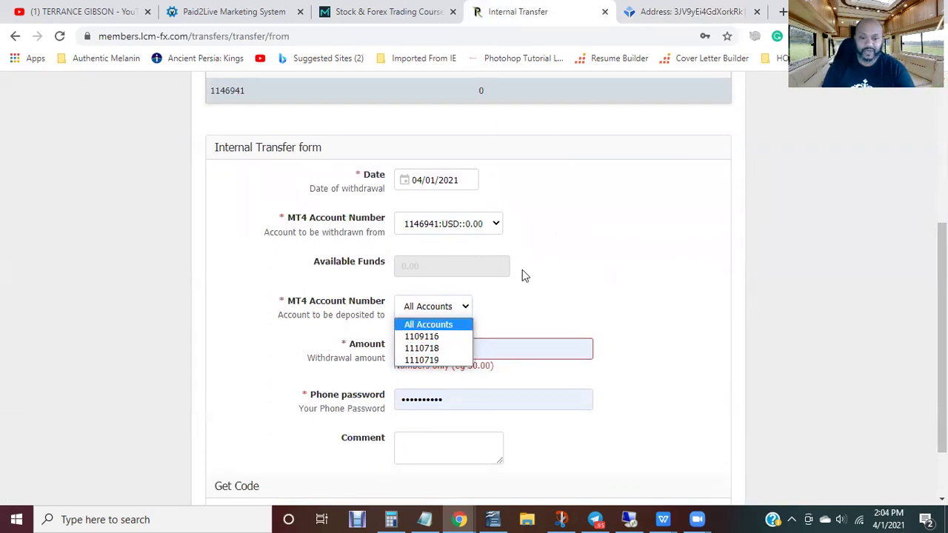
click(590, 300)
Set the withdrawal amount to 900 on the from-wallet transfer form and review the rest of the form
click(456, 348)
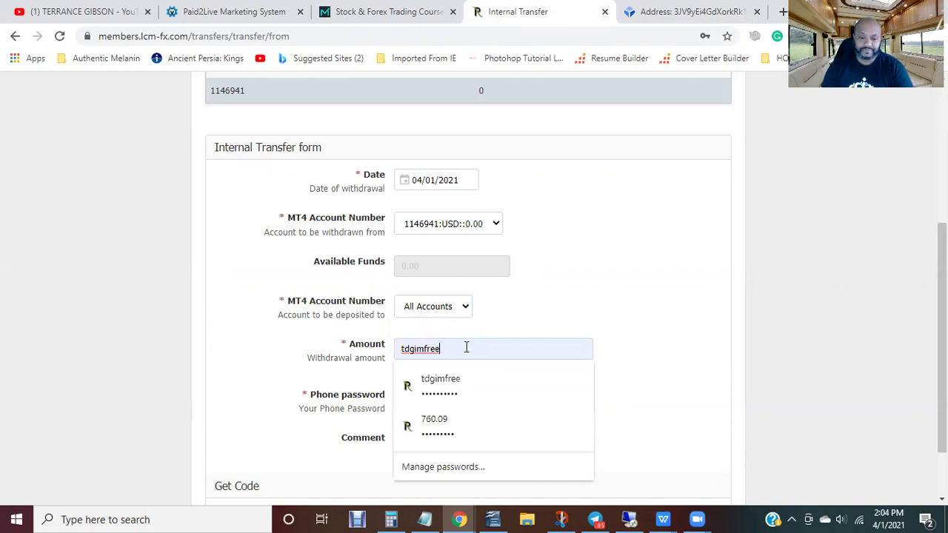
drag(464, 353, 366, 354)
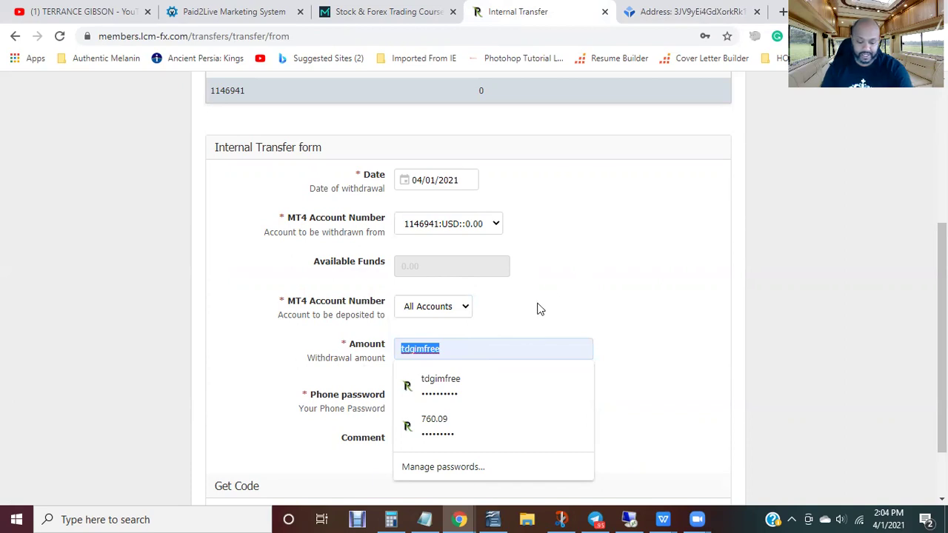
text(900)
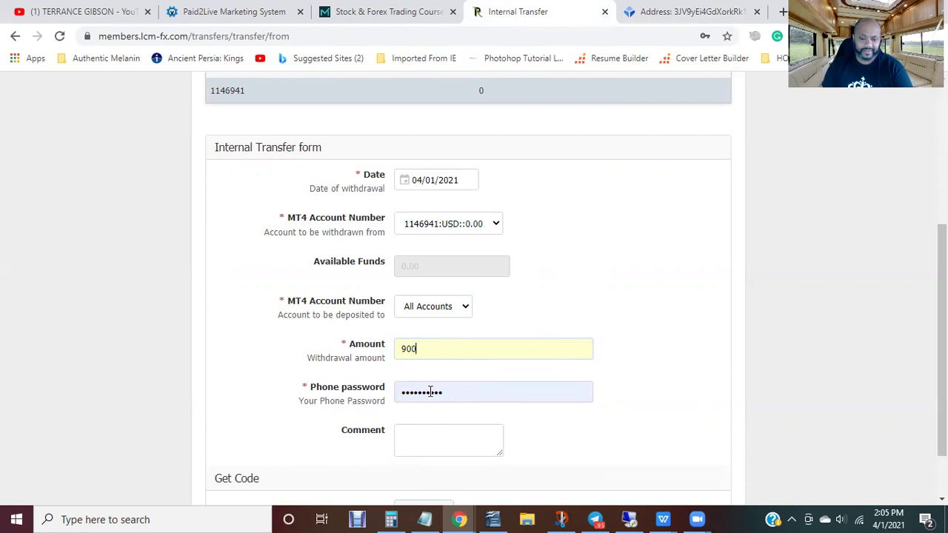
scroll(434, 332, down, 1)
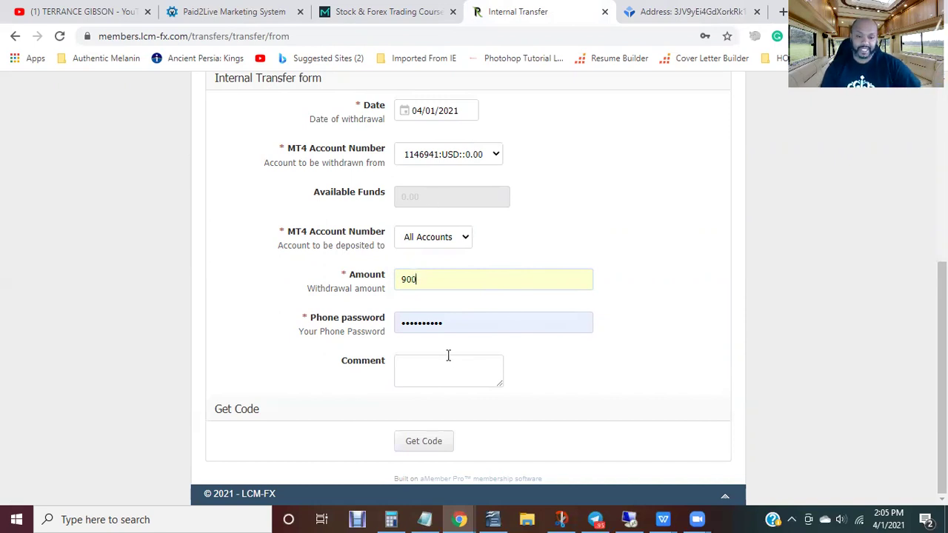
scroll(519, 367, up, 1)
scroll(520, 370, up, 3)
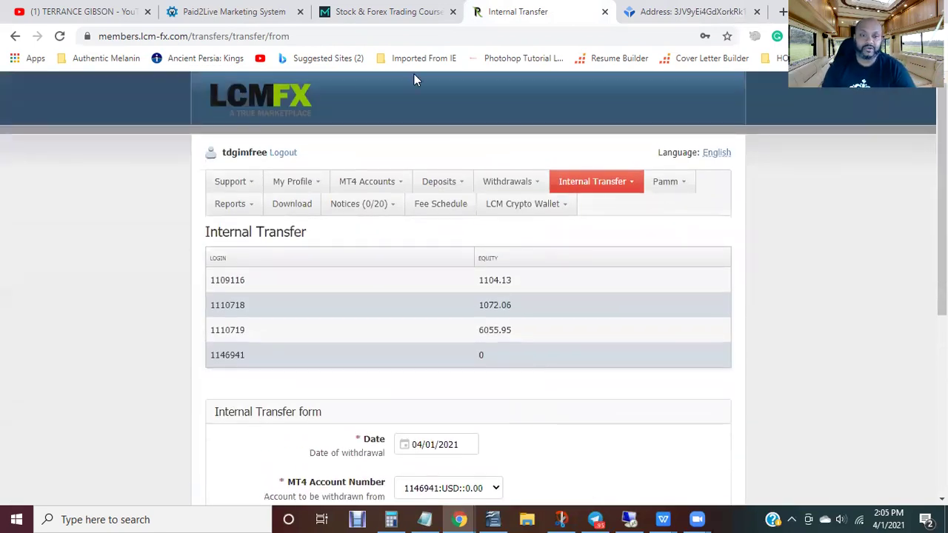
scroll(406, 337, down, 2)
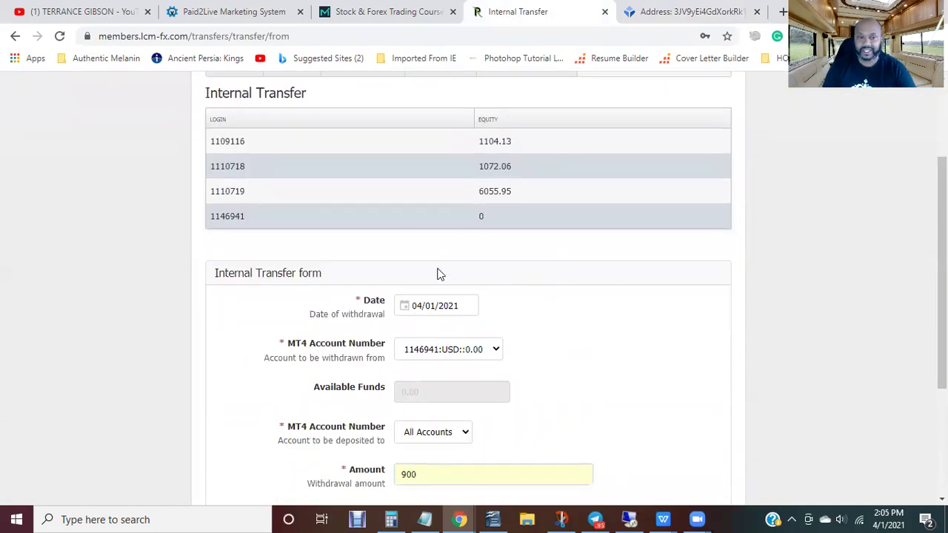
scroll(440, 374, up, 2)
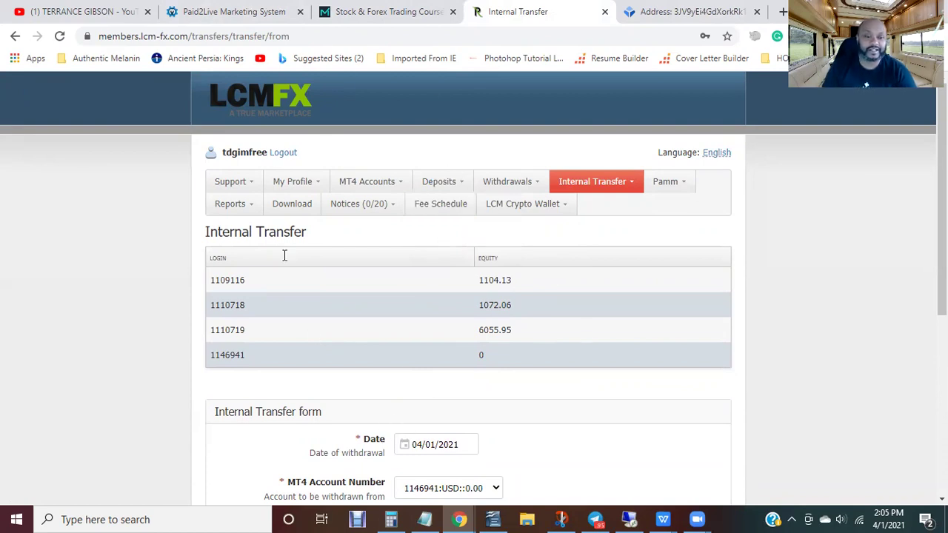
Open the internal transfer form for moving funds to the wallet and look over its fields
click(593, 184)
click(612, 183)
click(604, 182)
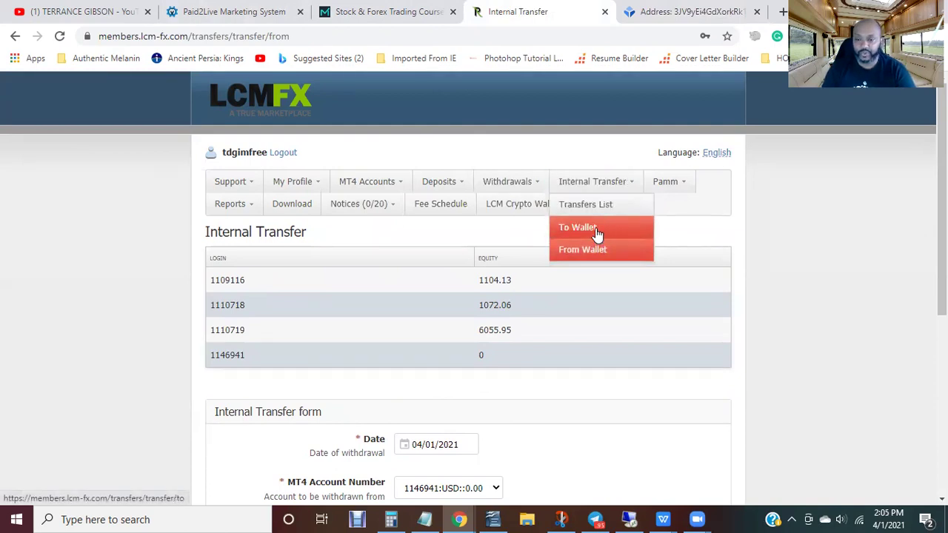
click(509, 182)
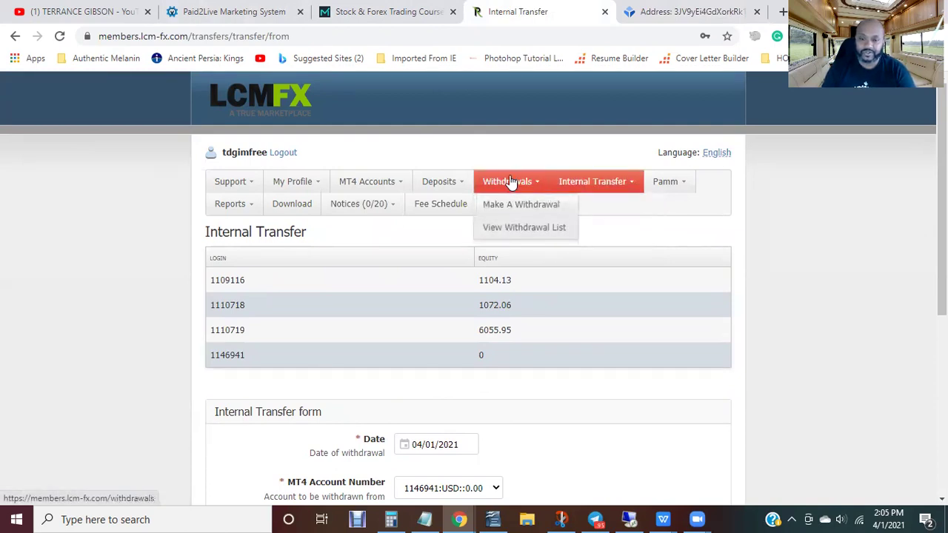
click(566, 185)
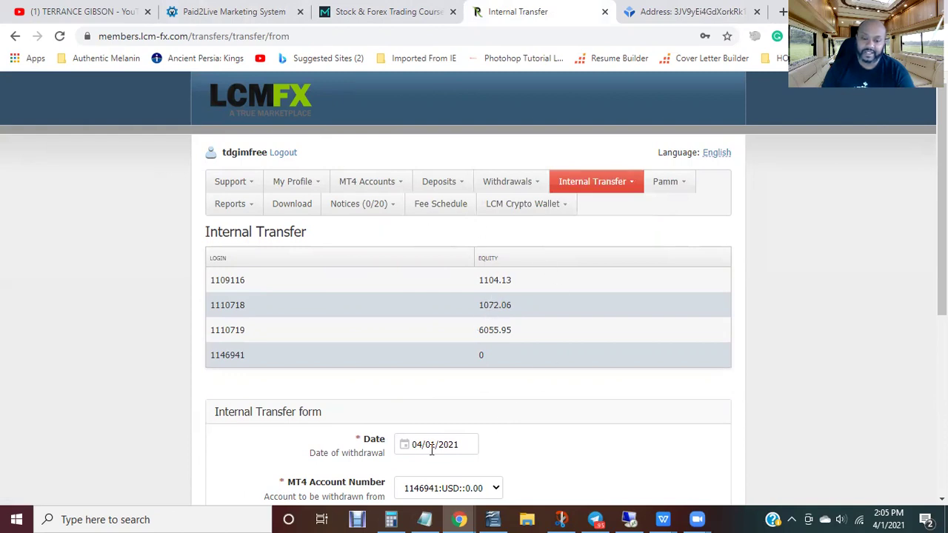
mouse_move(592, 185)
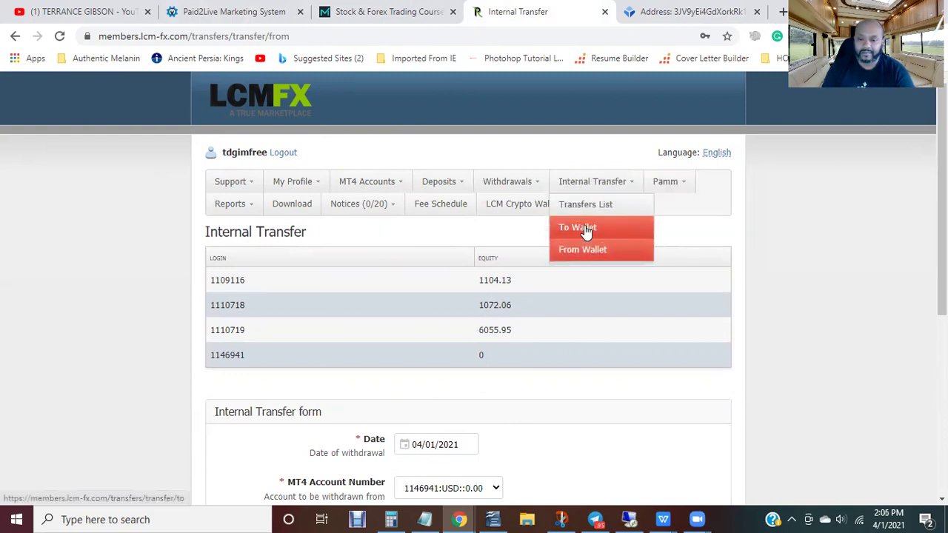
click(585, 230)
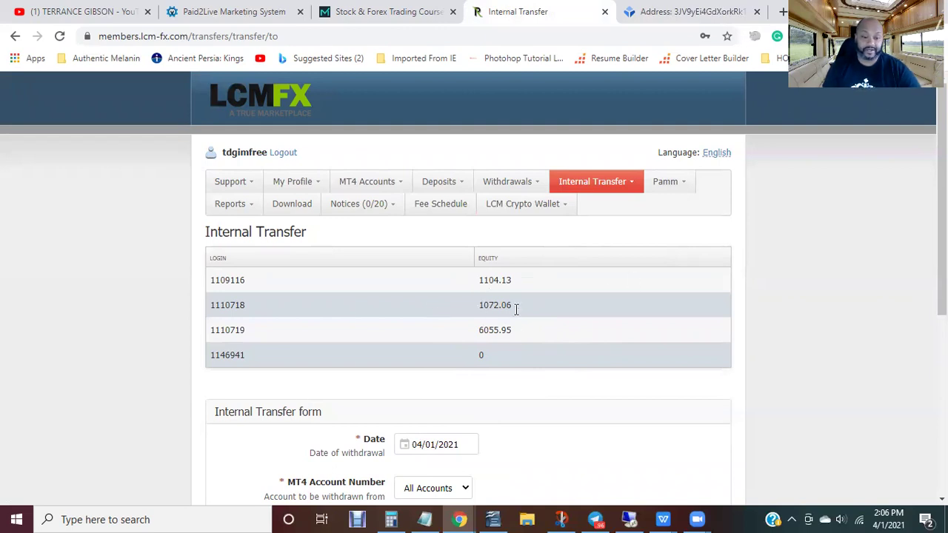
scroll(487, 381, down, 2)
scroll(629, 414, down, 3)
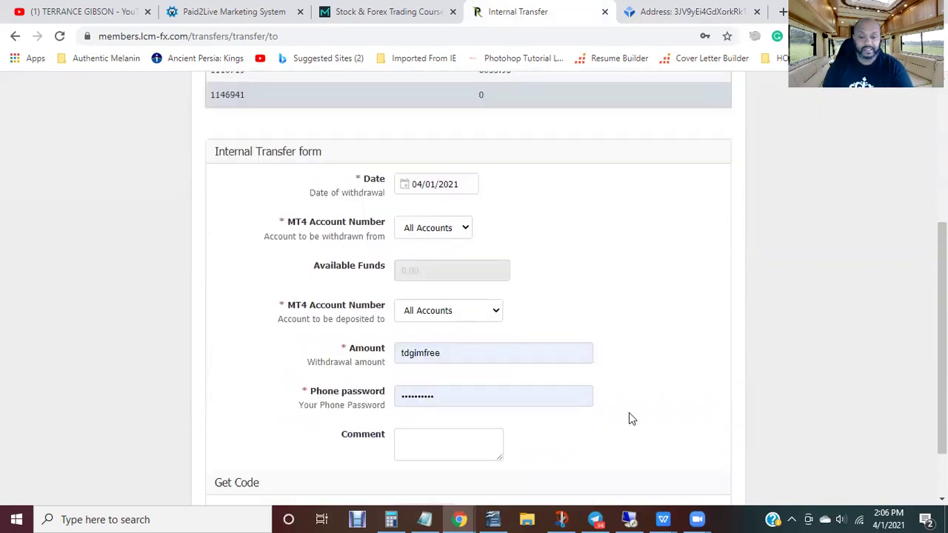
scroll(621, 428, up, 5)
Reload the to-wallet transfer form and view the account choices for withdrawing from and depositing to
mouse_move(508, 188)
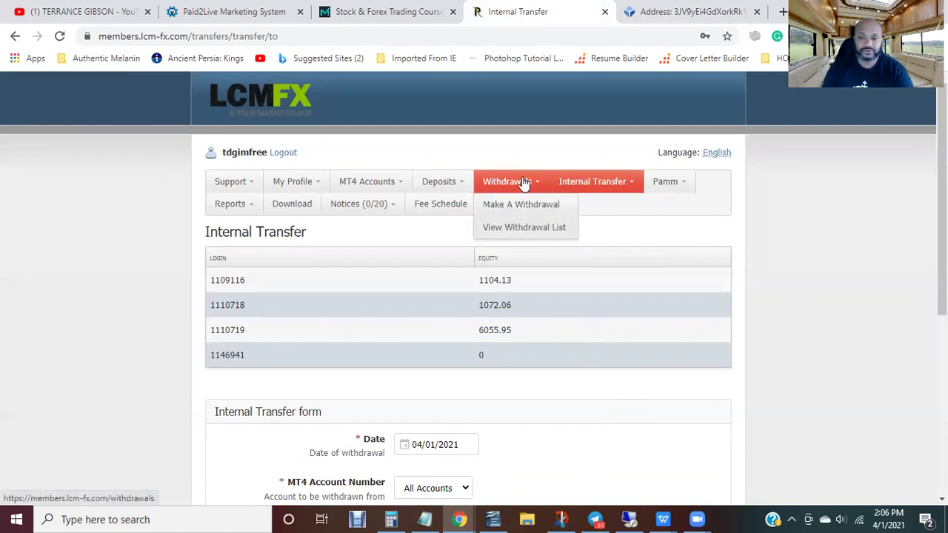
mouse_move(593, 184)
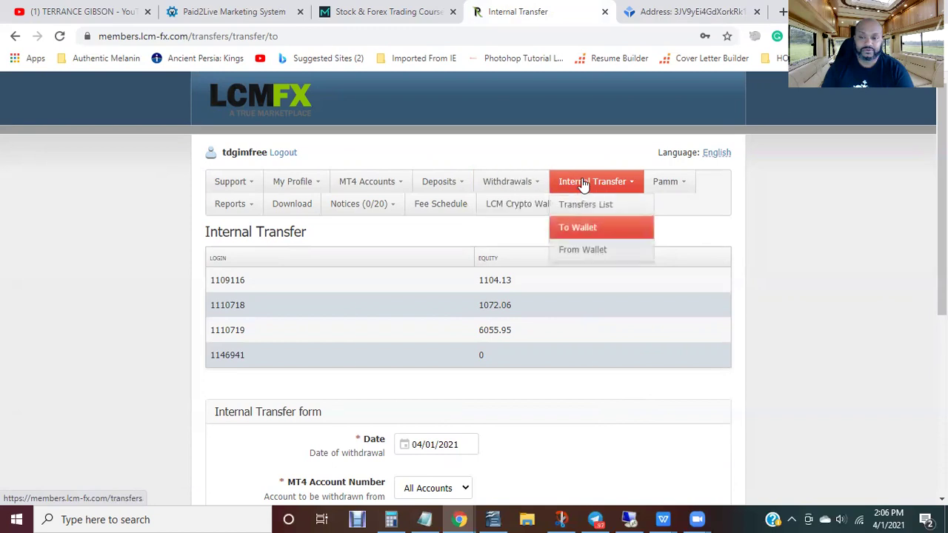
click(595, 228)
scroll(467, 325, down, 4)
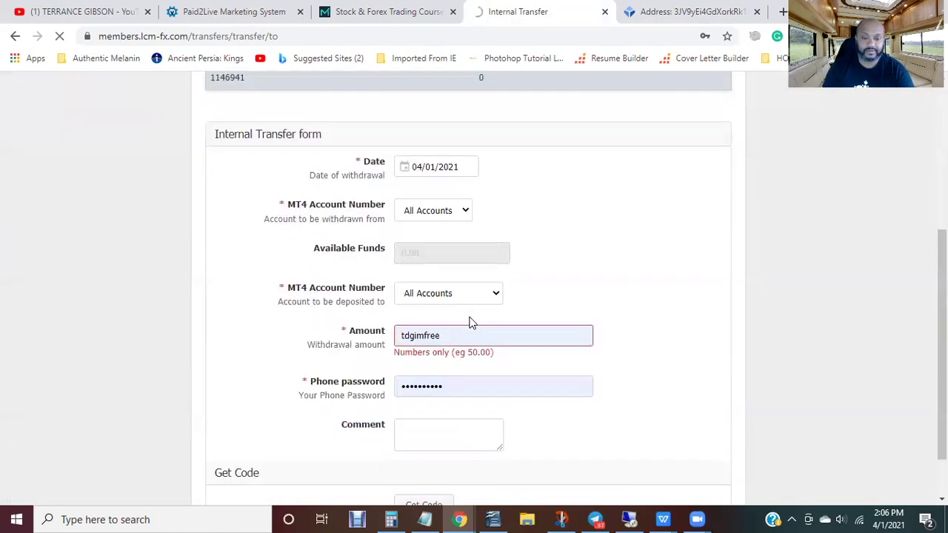
click(464, 212)
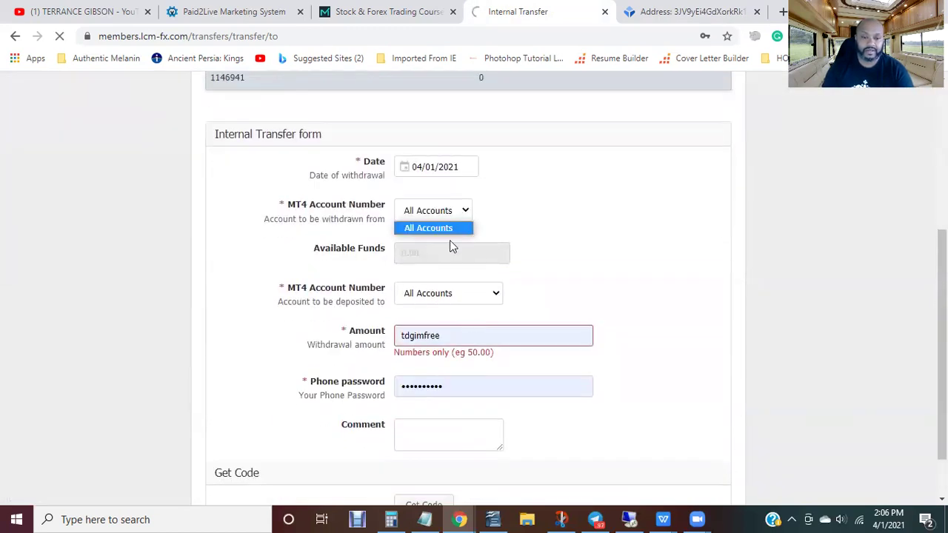
scroll(511, 281, down, 3)
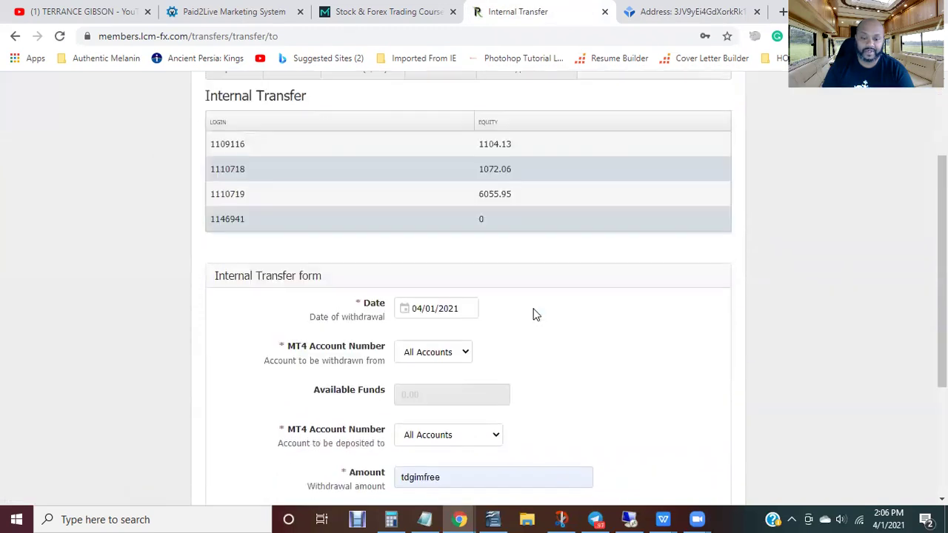
click(457, 277)
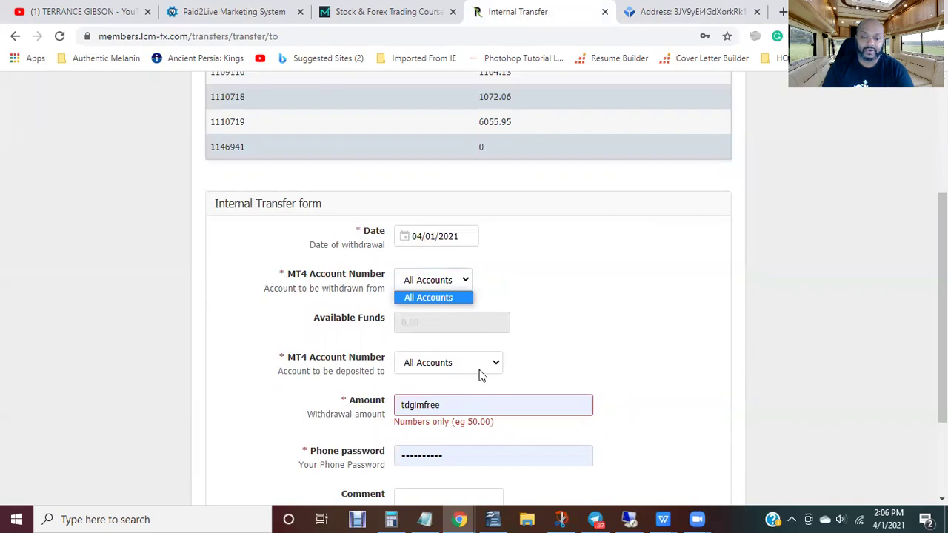
scroll(474, 357, down, 1)
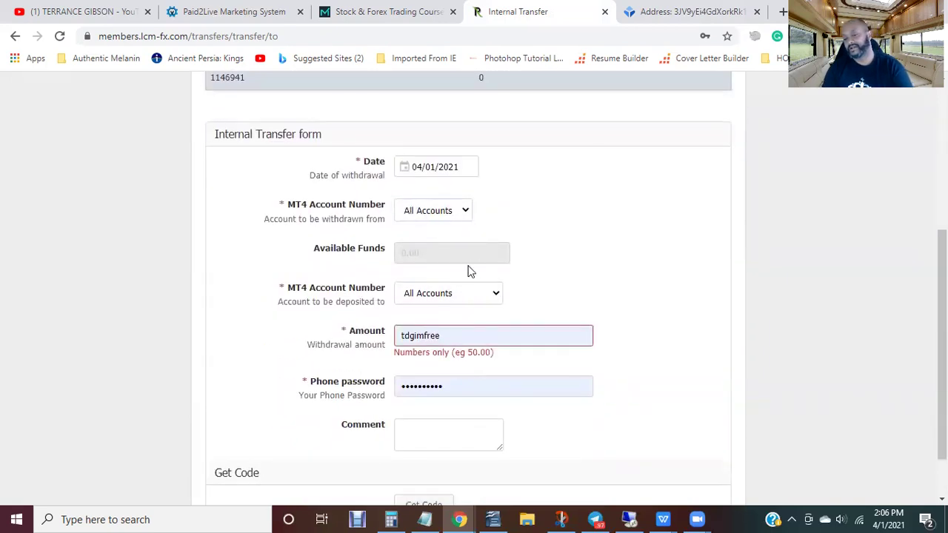
click(438, 300)
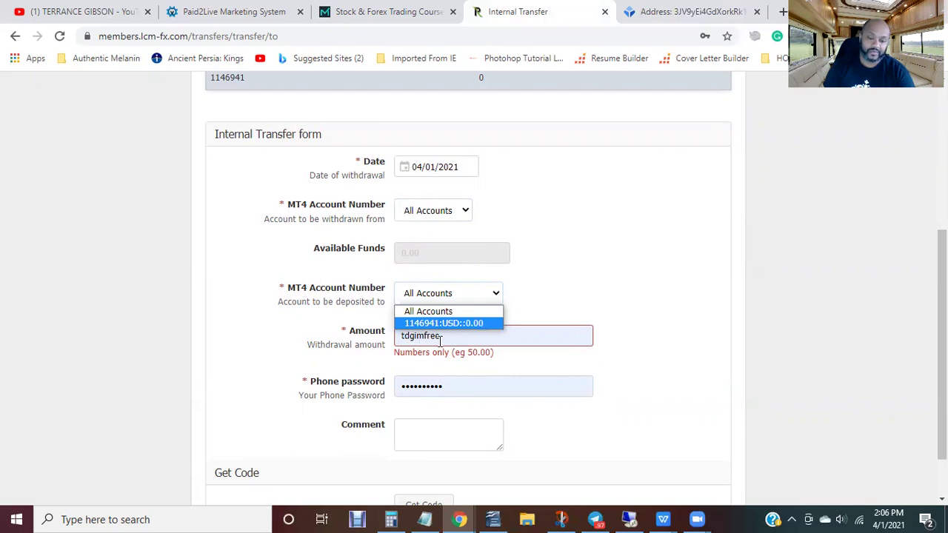
Set the withdrawal amount to 900 on the to-wallet transfer form and review the remaining fields
drag(439, 337, 361, 348)
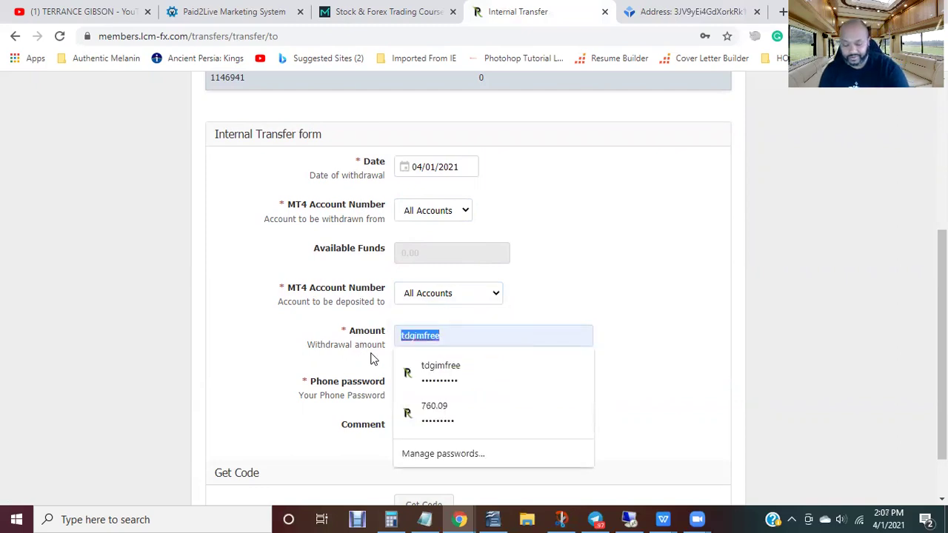
text(900)
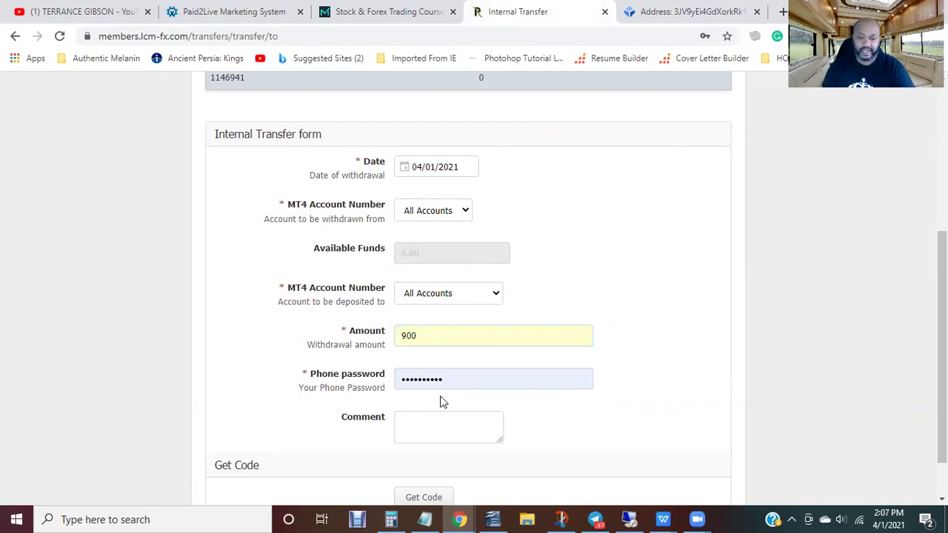
scroll(444, 428, down, 1)
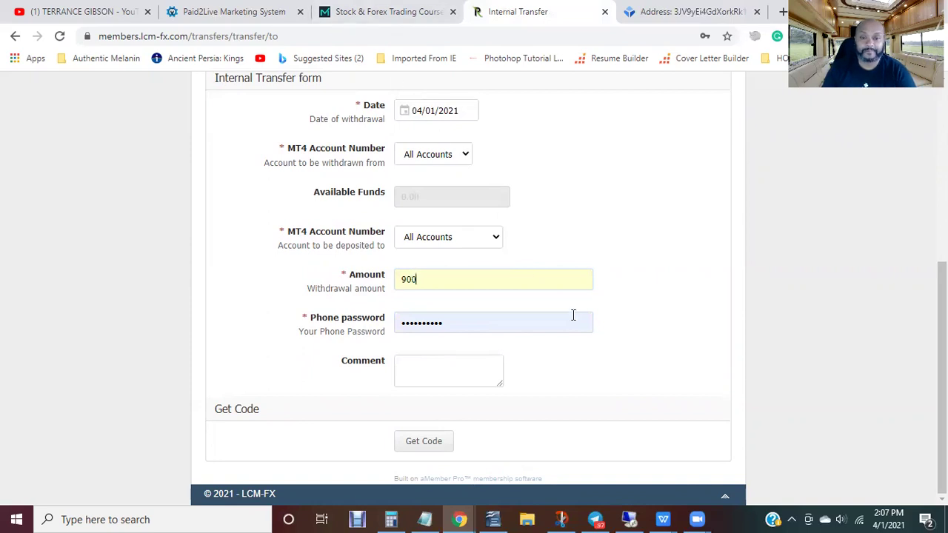
scroll(571, 314, up, 1)
scroll(567, 316, up, 3)
scroll(561, 320, down, 4)
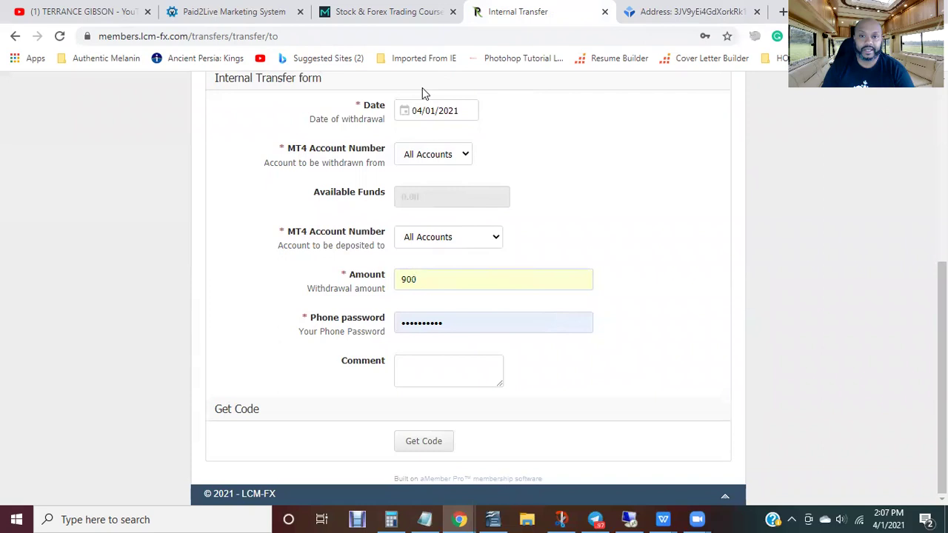
Switch to the numbered sign-up checklist in OpenOffice Writer and review its steps
click(493, 520)
scroll(200, 331, down, 3)
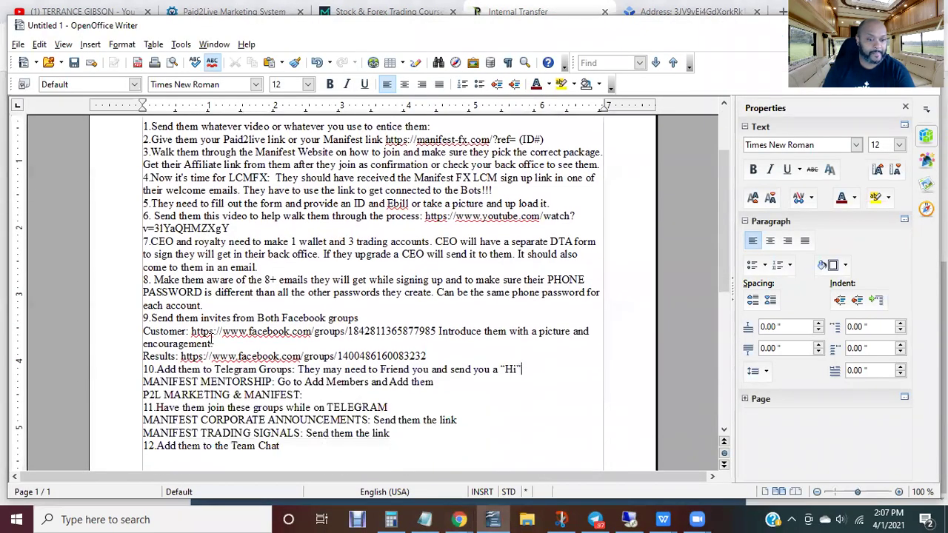